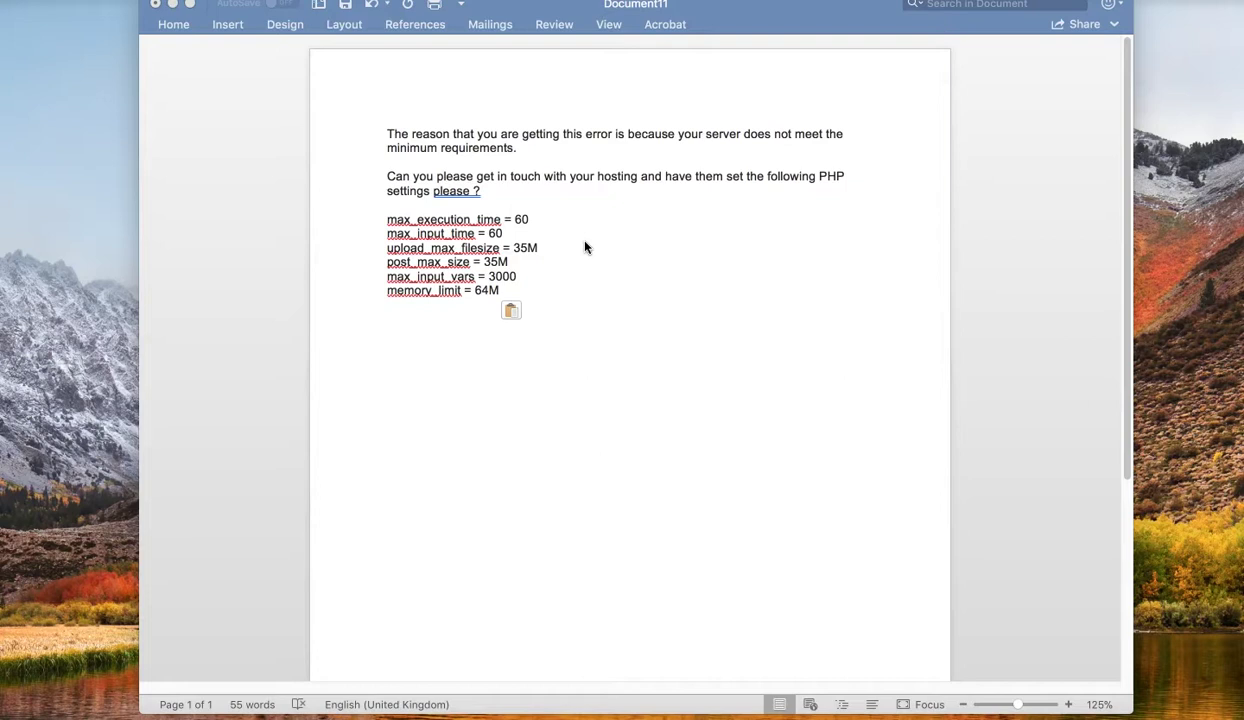
Open the cPanel for the dogoodvideogroup.com hosting from Web Hosting's Manage All
{"action": "left_click", "coordinate": [566, 263]}
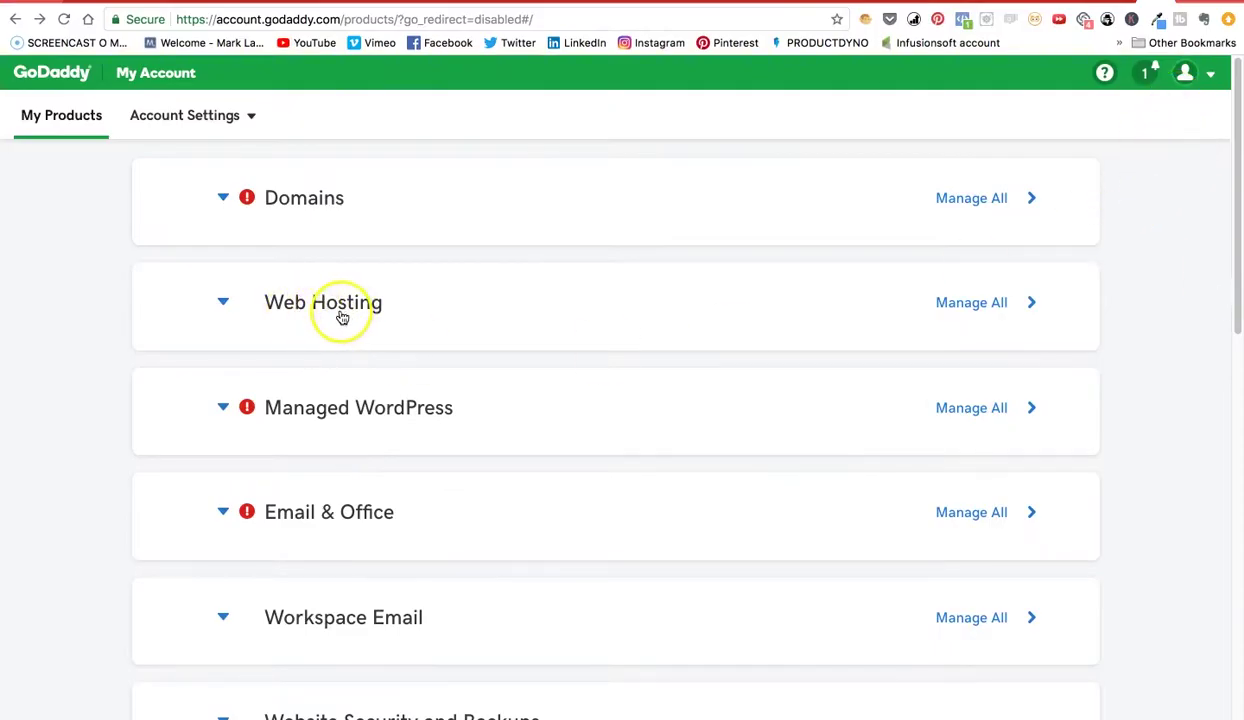
{"action": "left_click", "coordinate": [955, 304]}
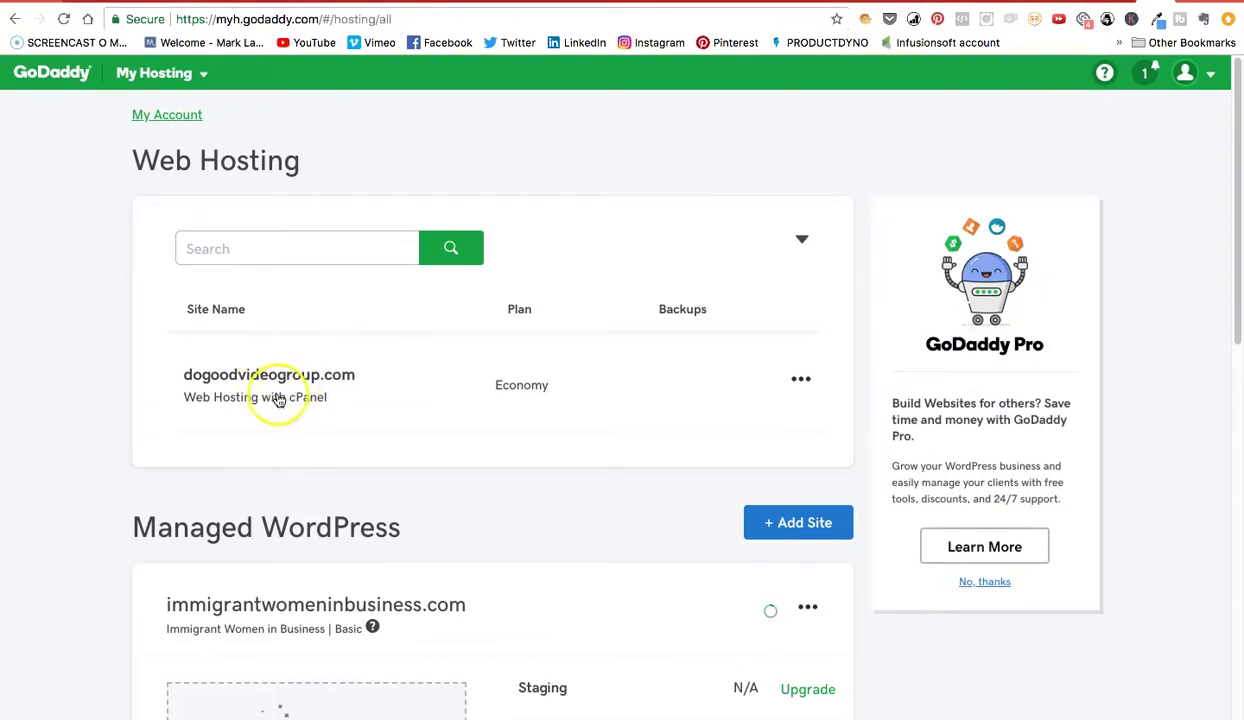
{"action": "left_click", "coordinate": [330, 376]}
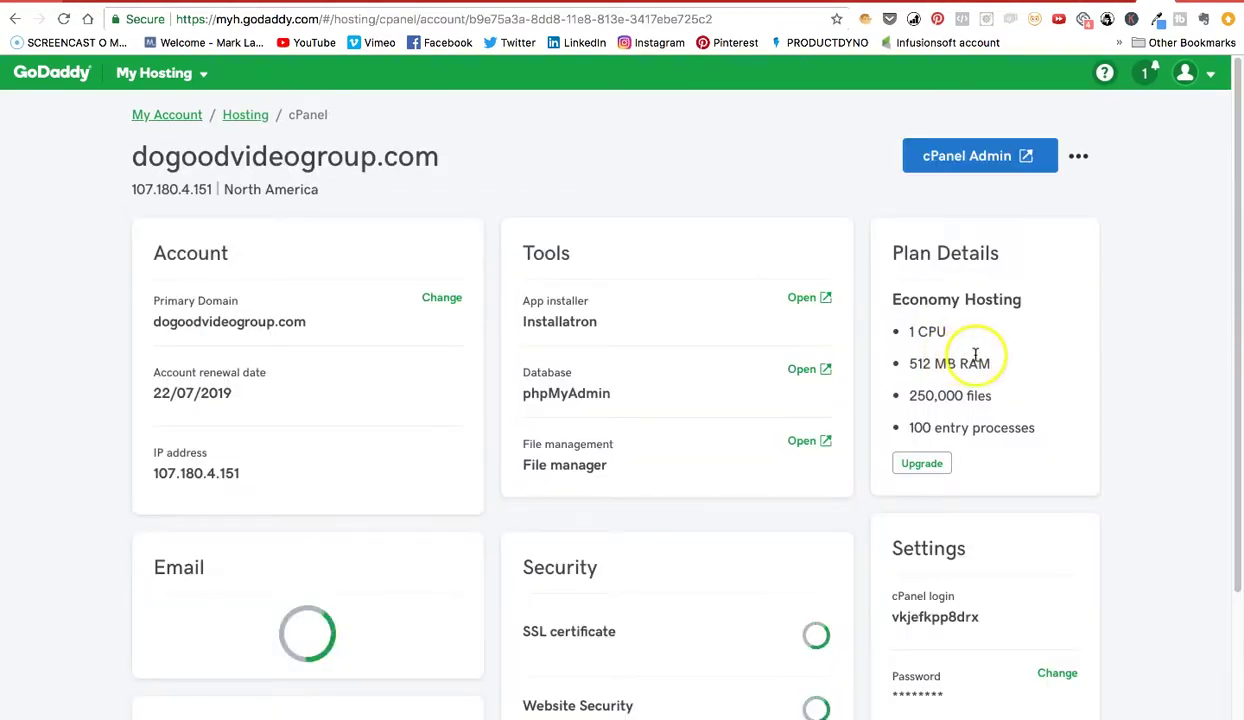
{"action": "left_click", "coordinate": [967, 158]}
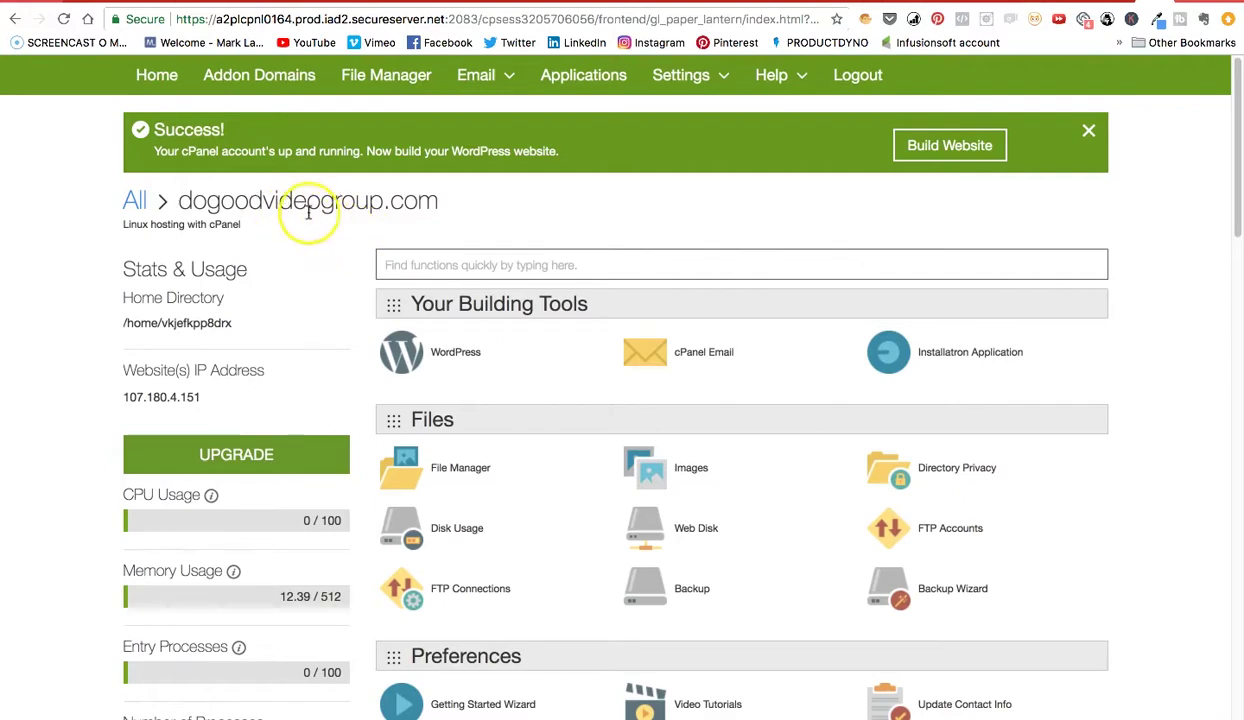
Go down to Software and open Select PHP version, showing PHP 7.2 extensions
{"action": "scroll", "coordinate": [626, 342], "scroll_direction": "down", "scroll_amount": 1}
{"action": "scroll", "coordinate": [626, 342], "scroll_direction": "down", "scroll_amount": 10}
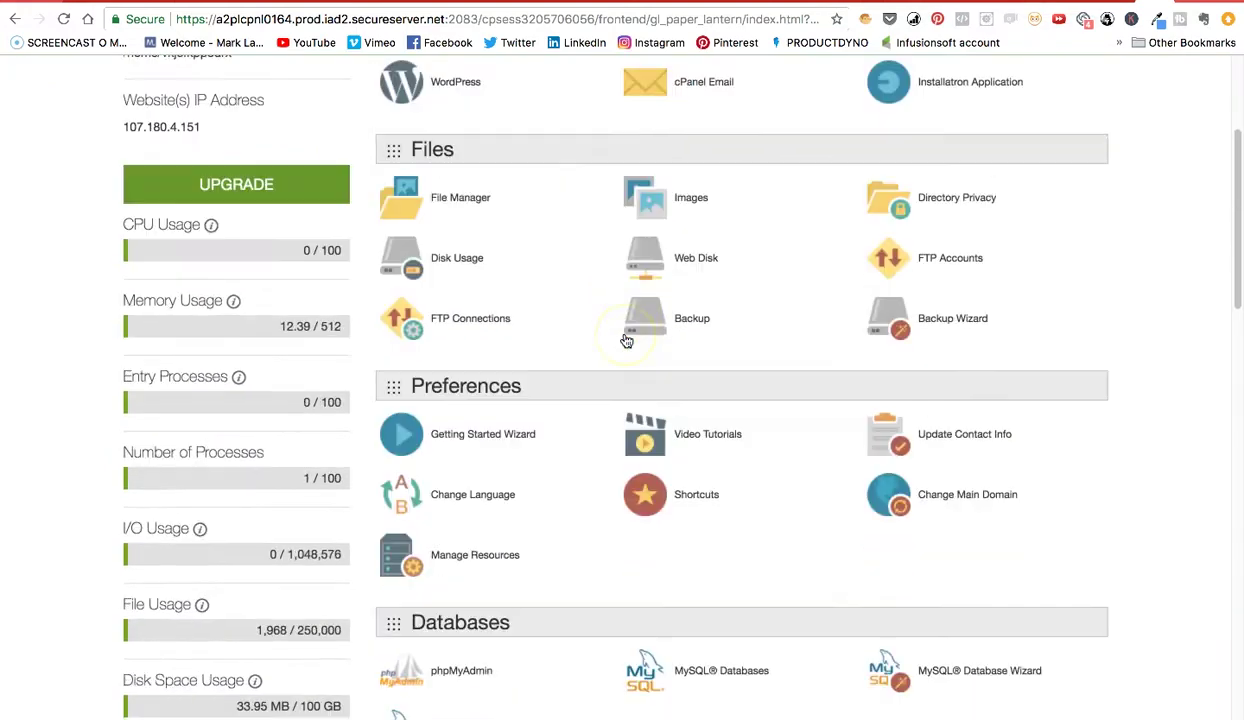
{"action": "scroll", "coordinate": [626, 342], "scroll_direction": "down", "scroll_amount": 10}
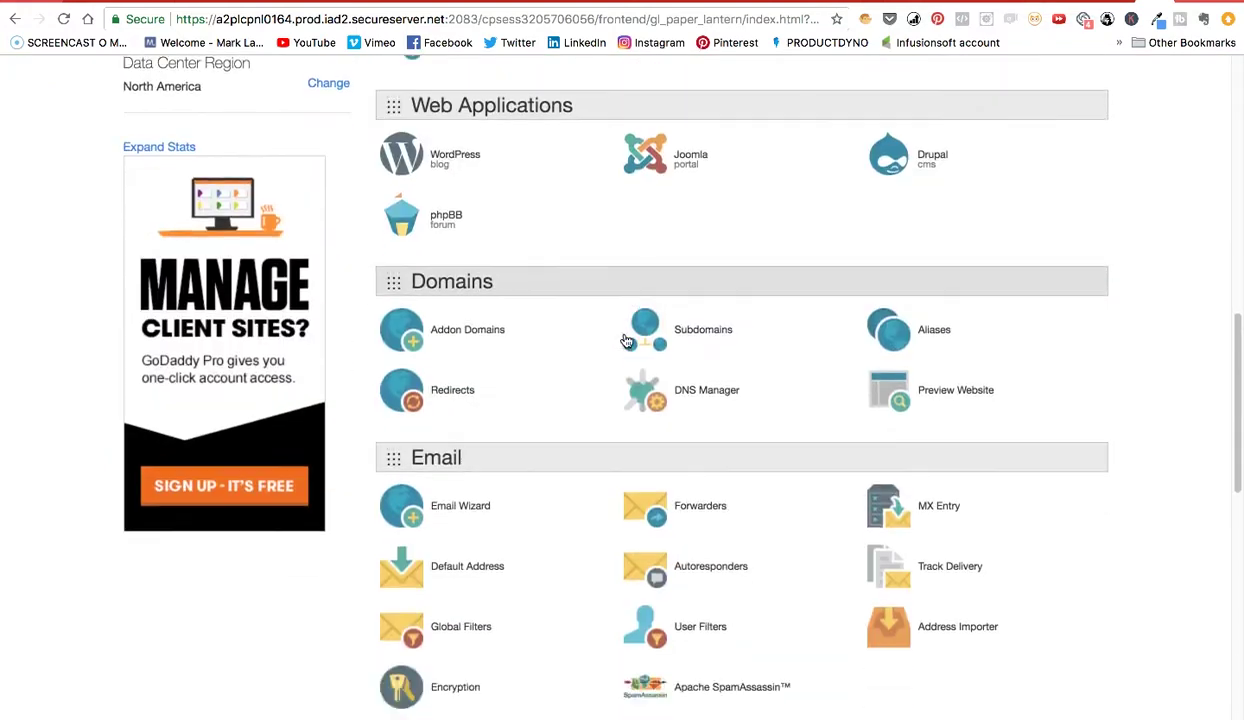
{"action": "scroll", "coordinate": [626, 342], "scroll_direction": "down", "scroll_amount": 5}
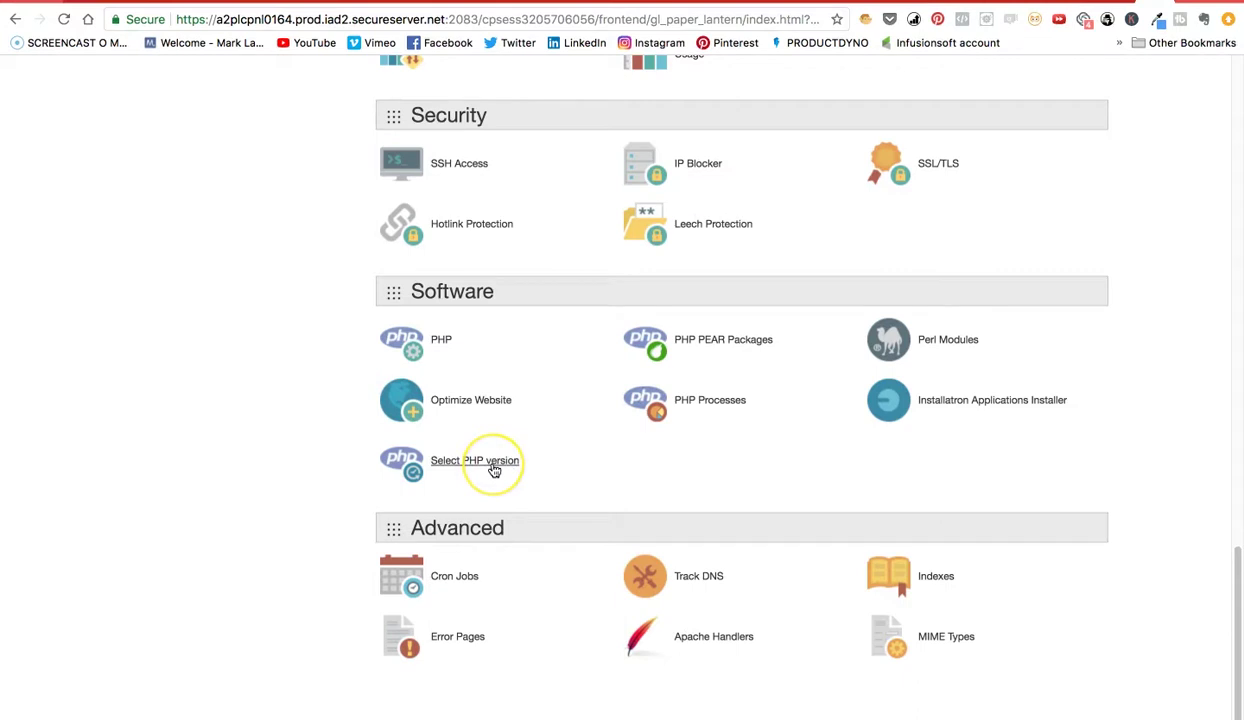
{"action": "left_click", "coordinate": [493, 468]}
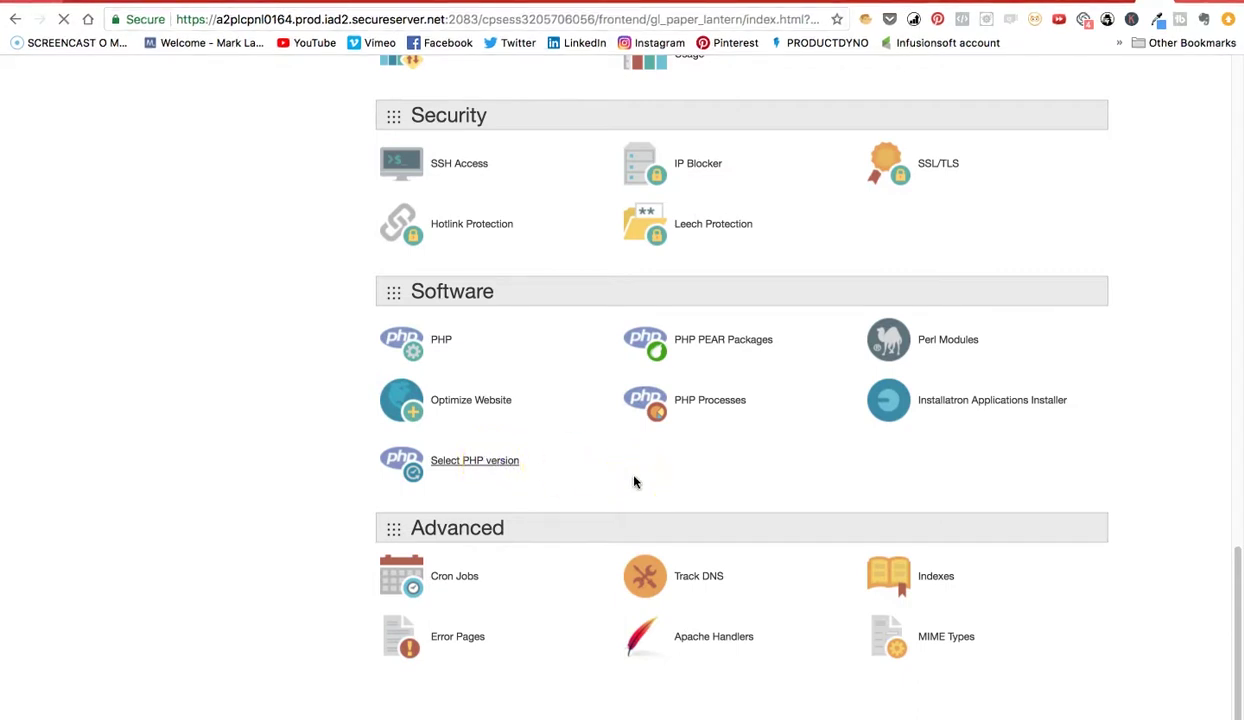
{"action": "left_click", "coordinate": [897, 213]}
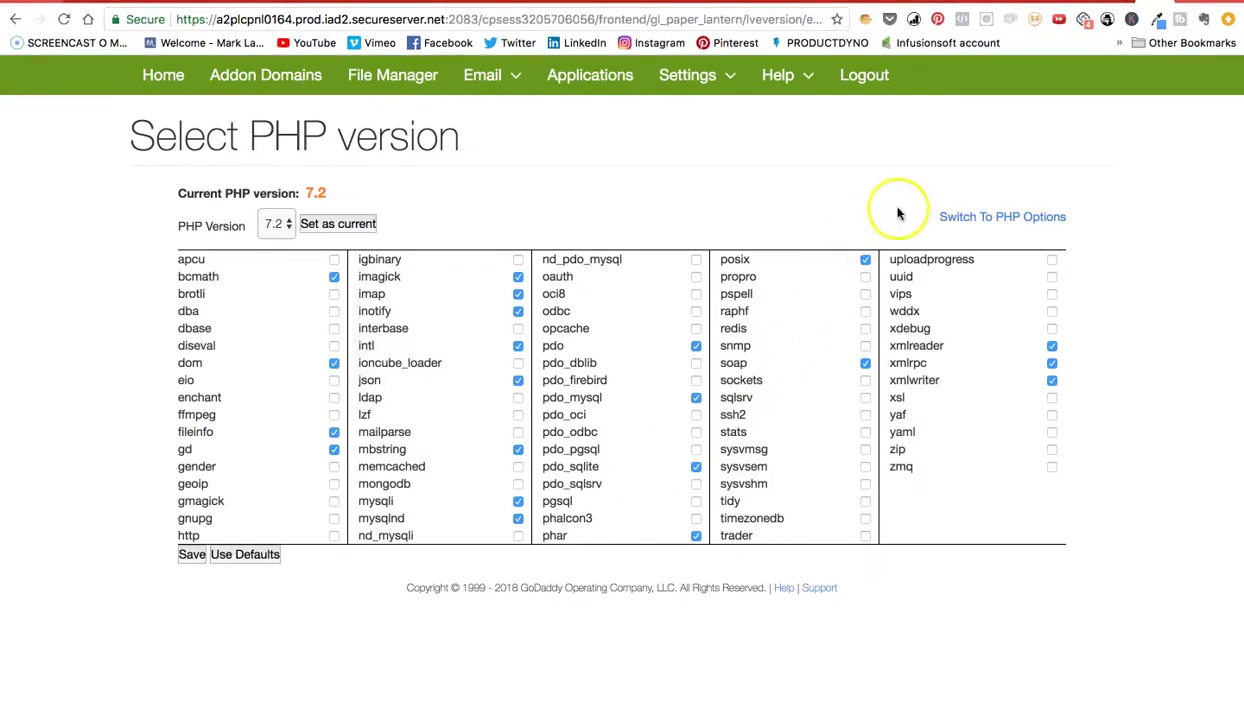
Show the PHP options' current values and bring up the Word support email for comparison
{"action": "left_click", "coordinate": [1016, 218]}
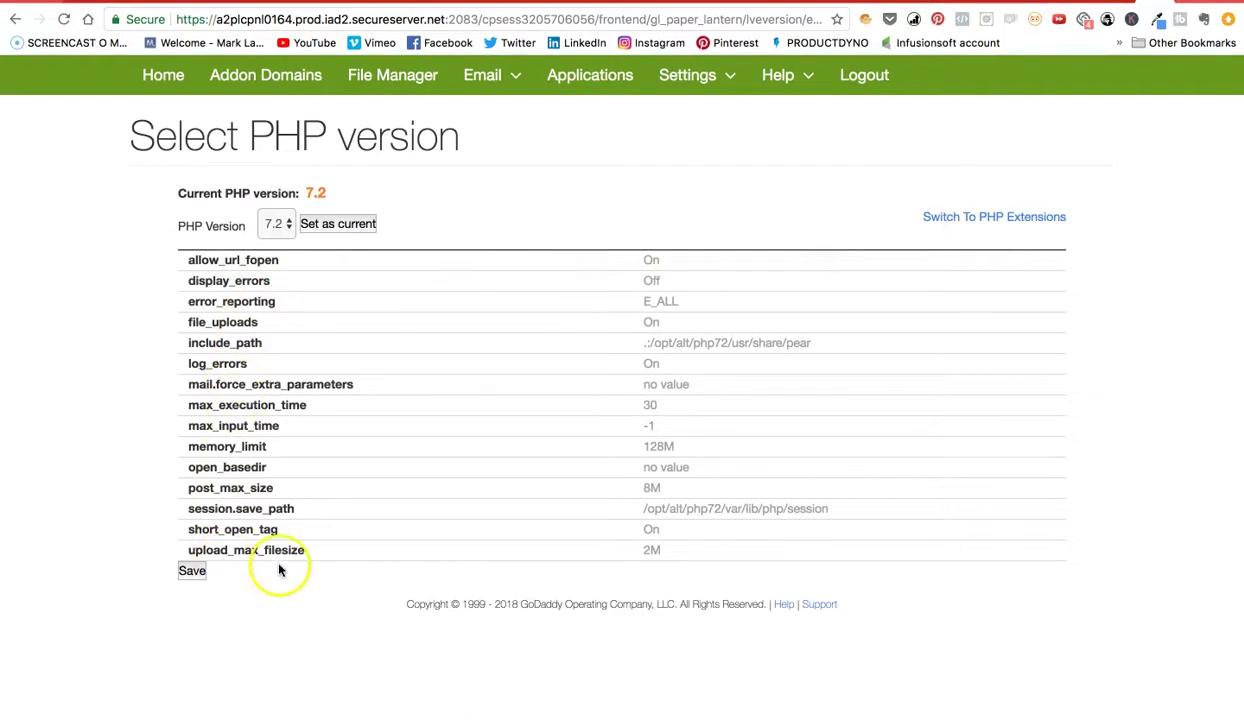
{"action": "mouse_move", "coordinate": [758, 712]}
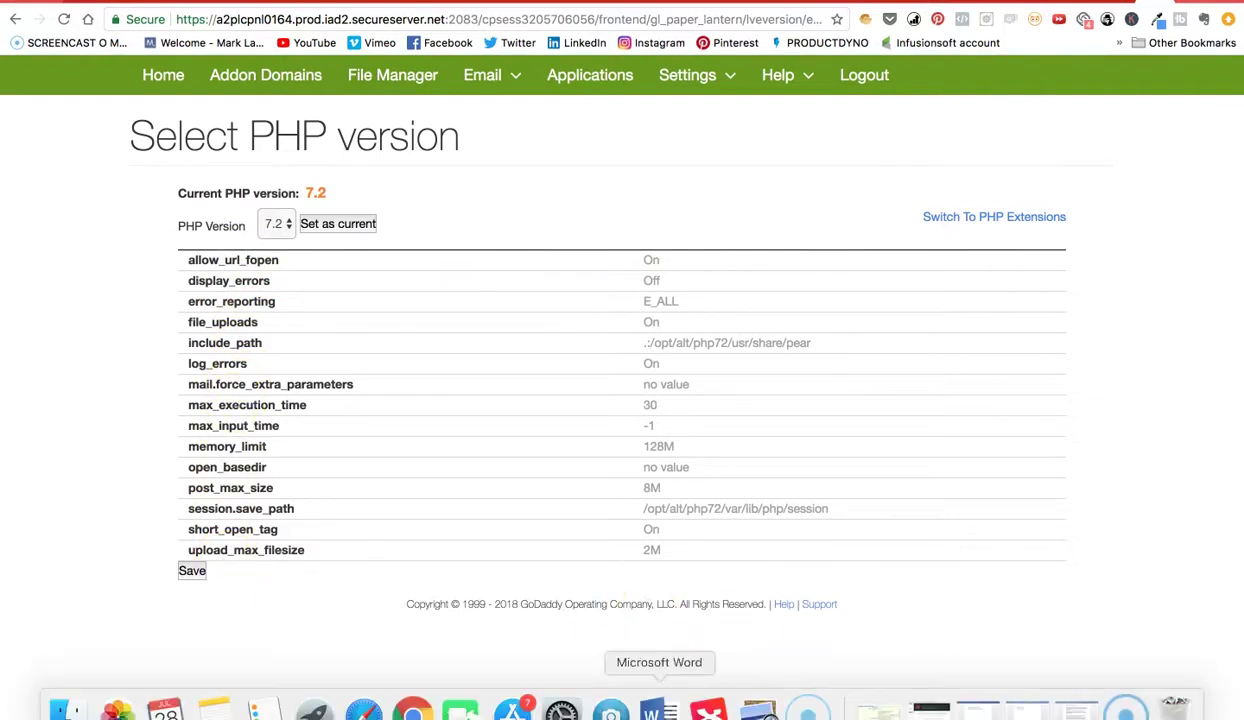
{"action": "left_click", "coordinate": [658, 708]}
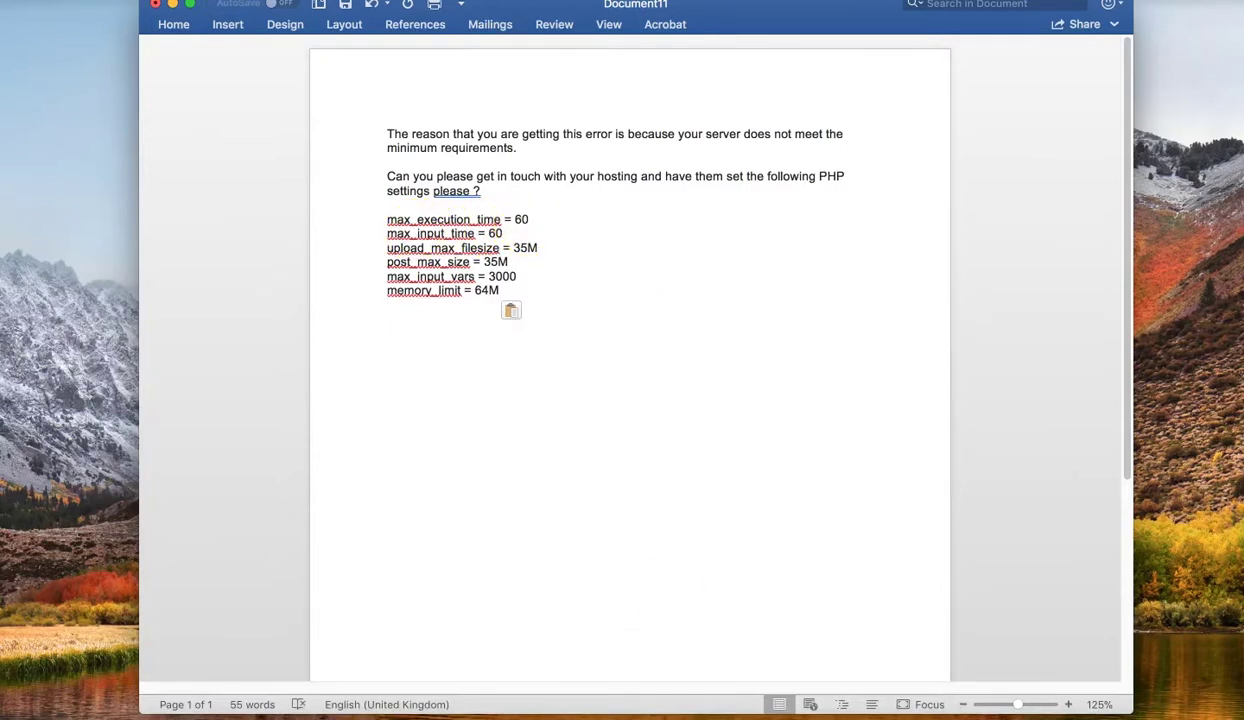
Change max_execution_time from 30 to 60, apply it and save the PHP settings
{"action": "mouse_move", "coordinate": [658, 712]}
{"action": "left_click", "coordinate": [412, 710]}
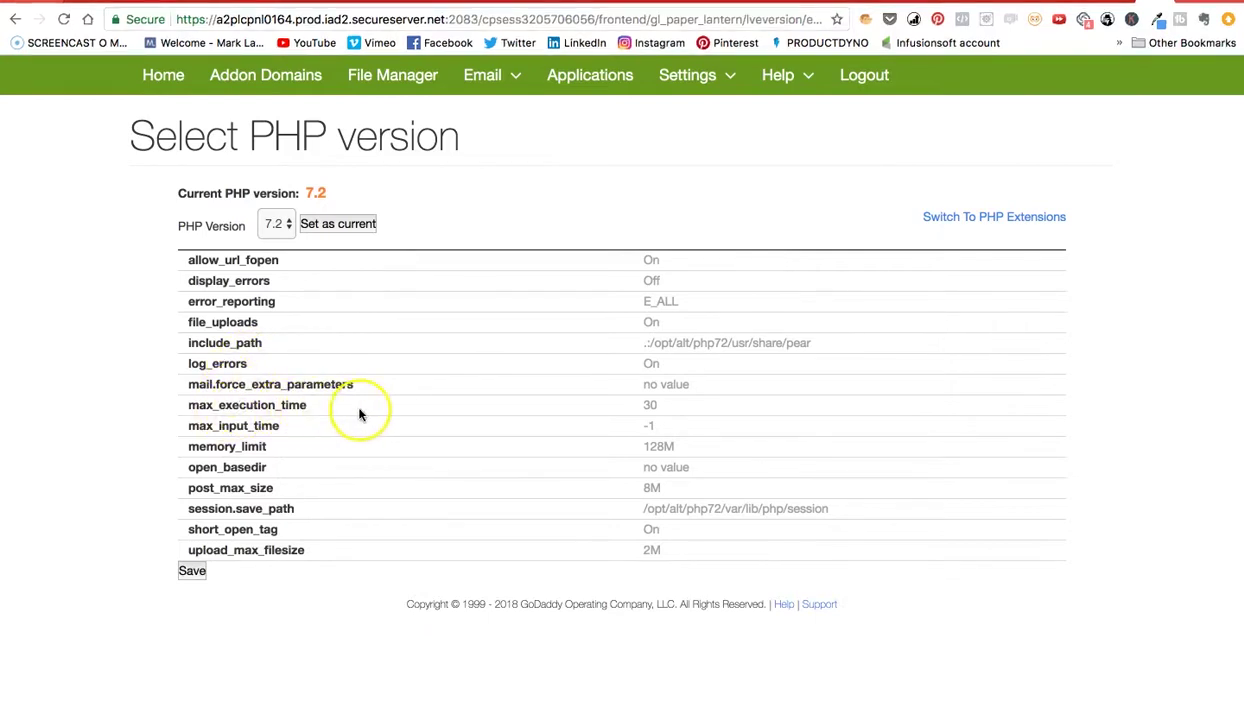
{"action": "left_click", "coordinate": [650, 408]}
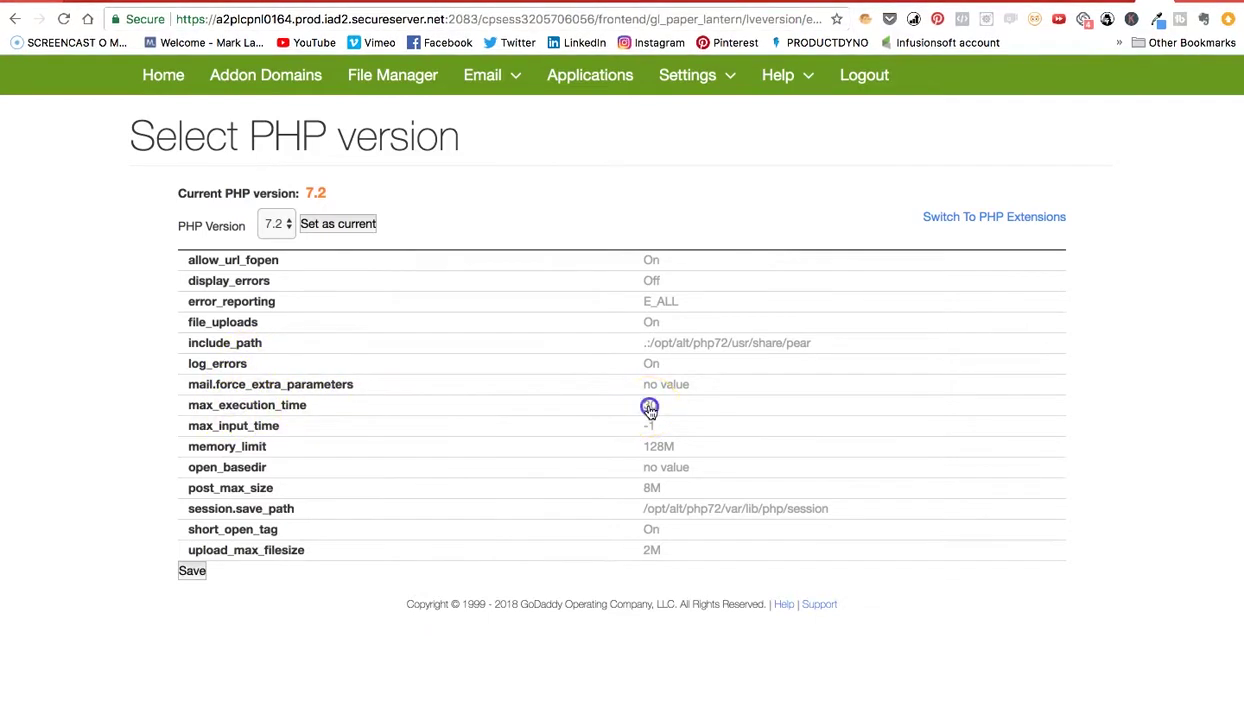
{"action": "left_click", "coordinate": [652, 411]}
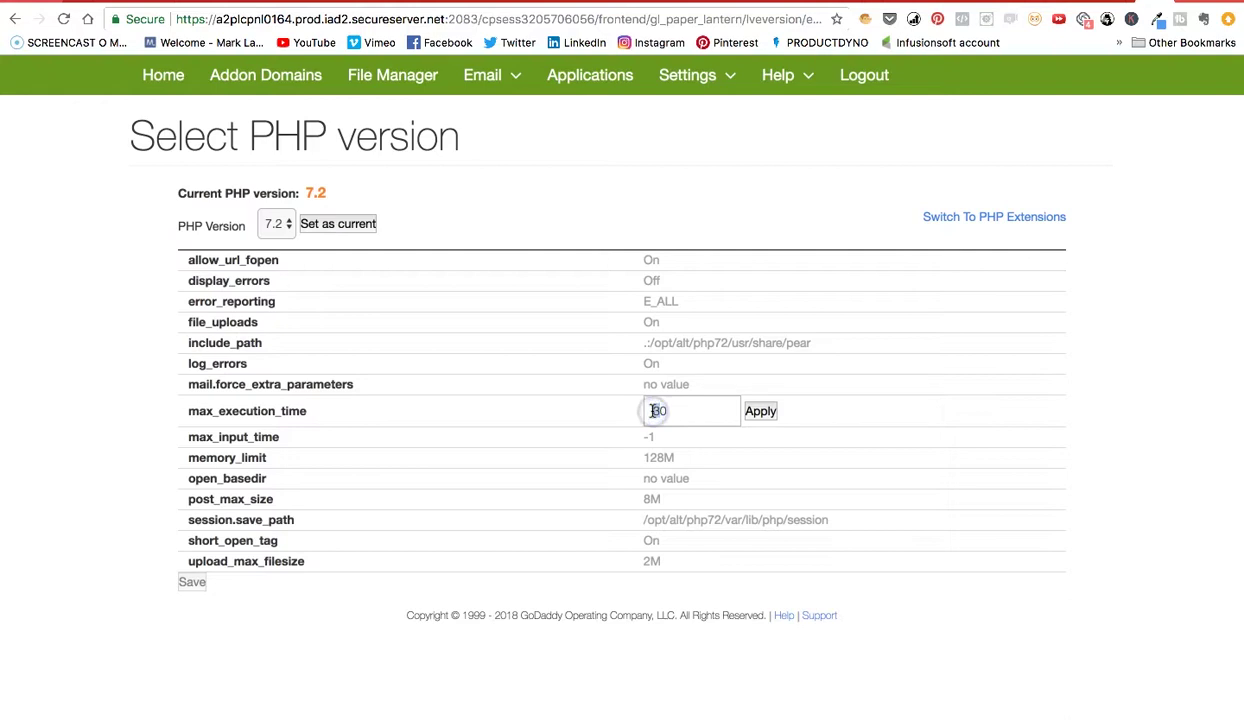
{"action": "key", "text": "BackSpace"}
{"action": "type", "text": "6"}
{"action": "left_click", "coordinate": [758, 411]}
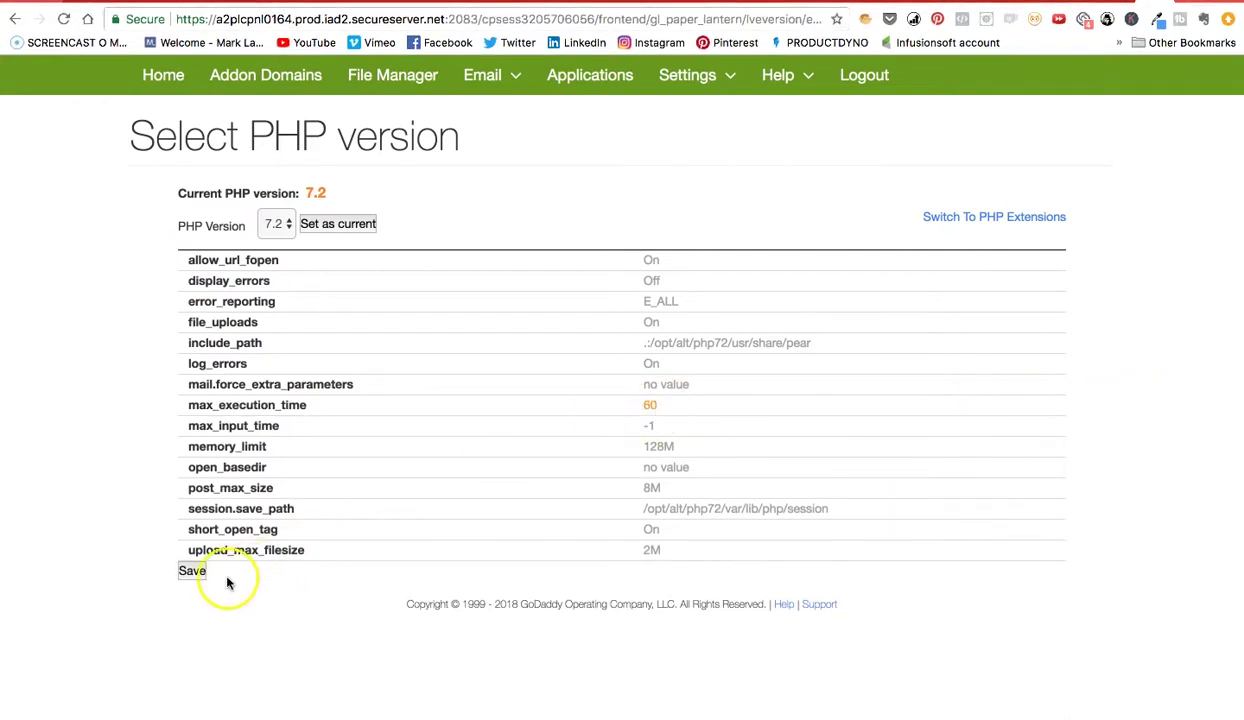
{"action": "left_click", "coordinate": [191, 570]}
Check the email, then set max_input_time to 60 and save the PHP settings
{"action": "left_click", "coordinate": [654, 683]}
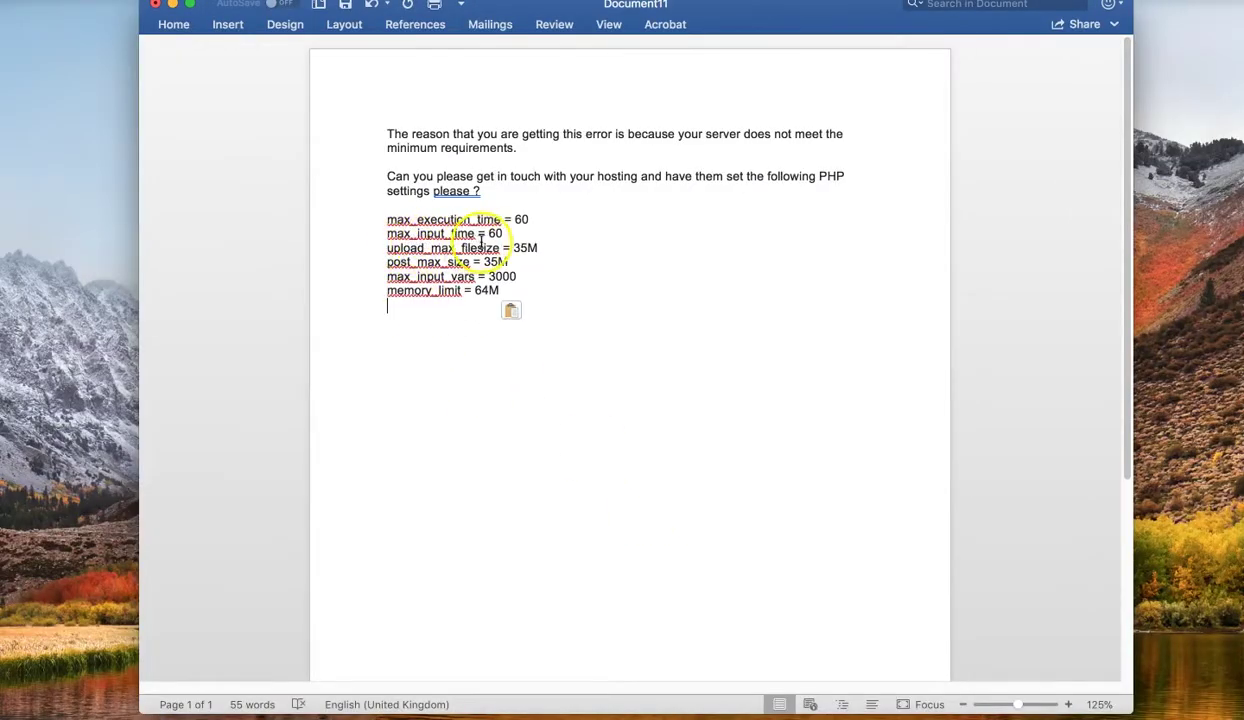
{"action": "mouse_move", "coordinate": [511, 712]}
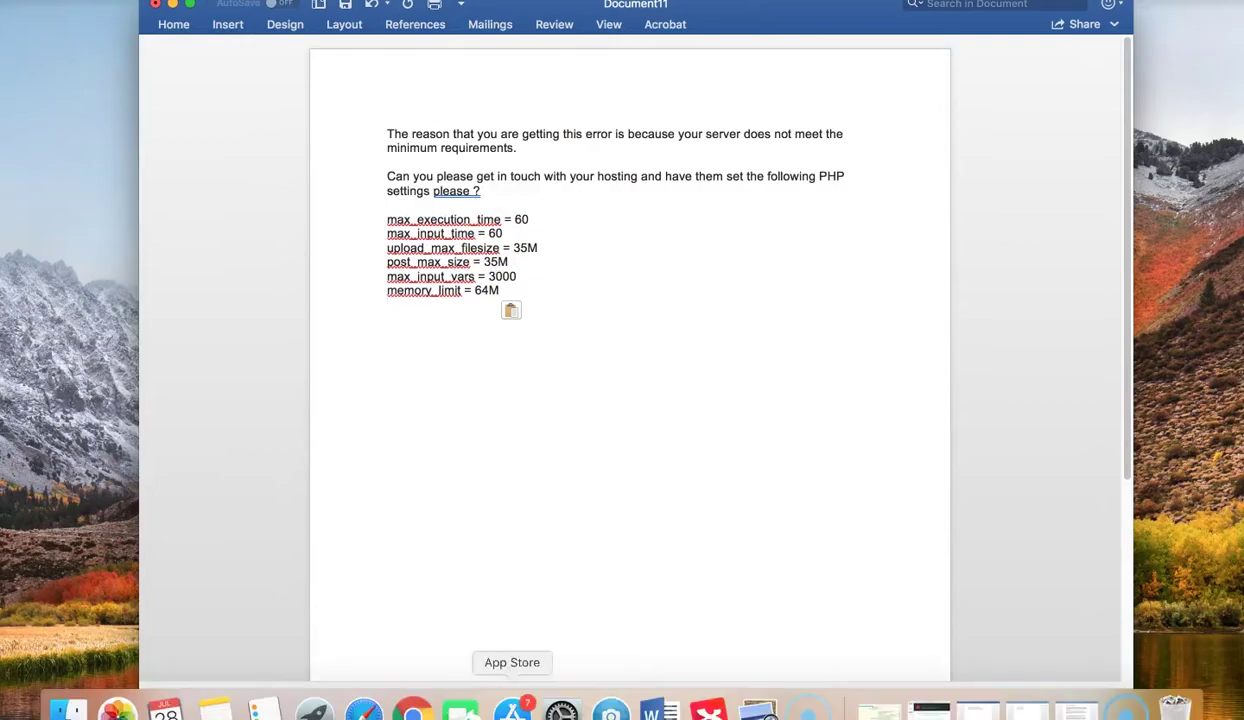
{"action": "left_click", "coordinate": [413, 710]}
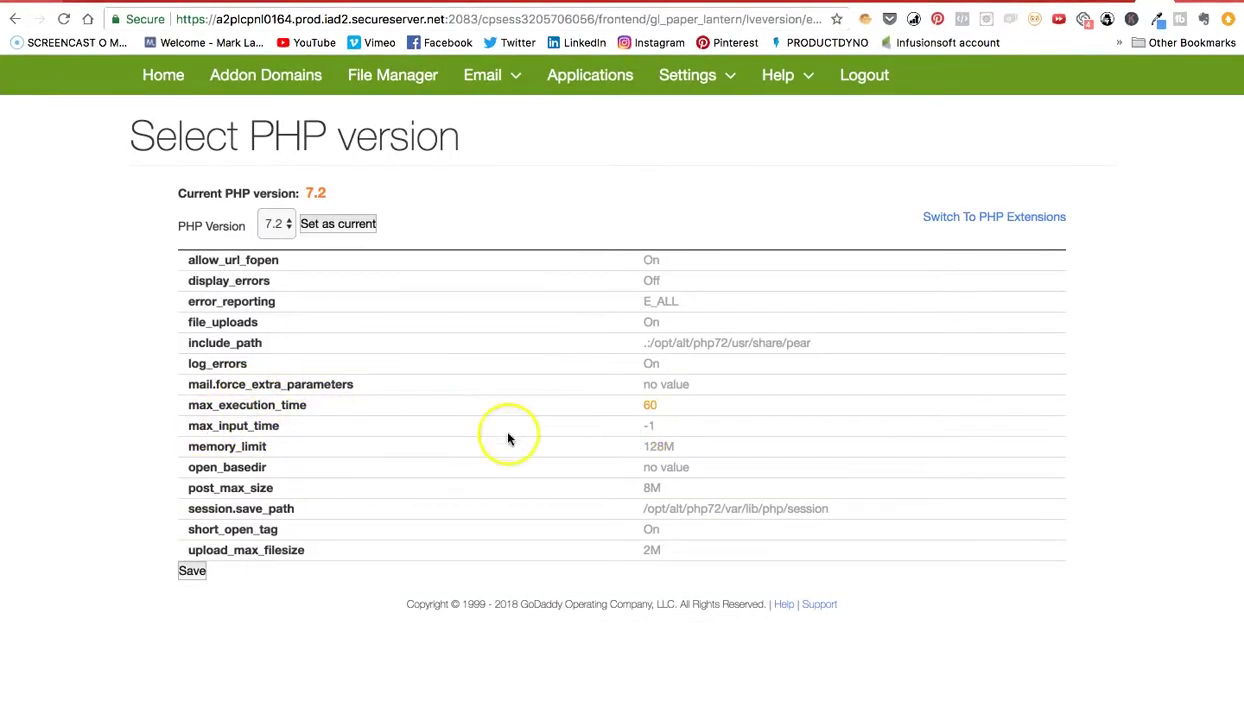
{"action": "left_click", "coordinate": [652, 430]}
{"action": "left_click", "coordinate": [653, 432]}
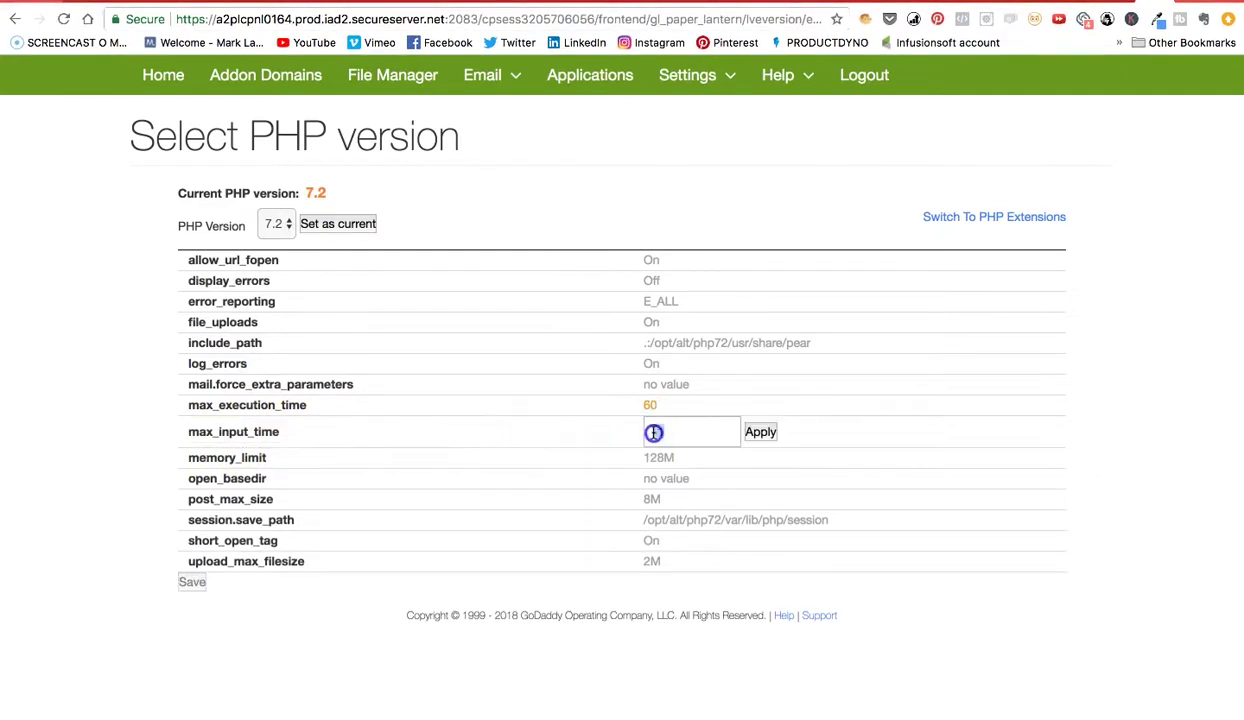
{"action": "type", "text": "60"}
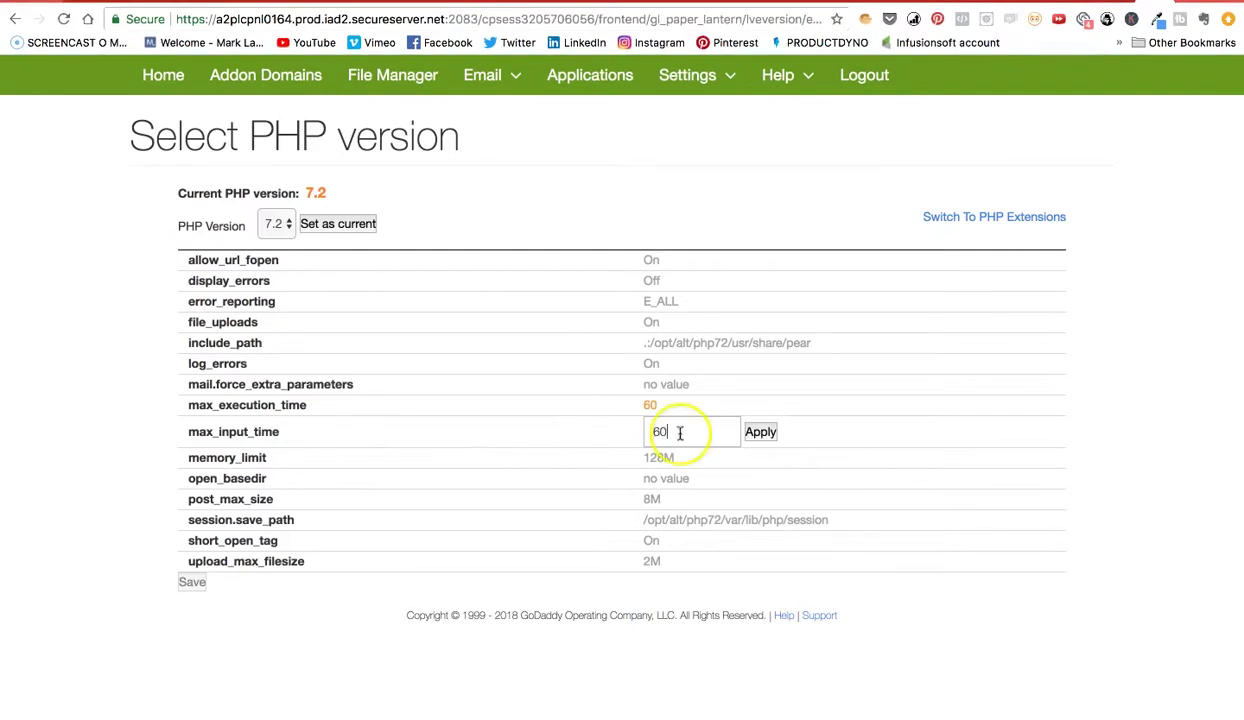
{"action": "left_click", "coordinate": [762, 434]}
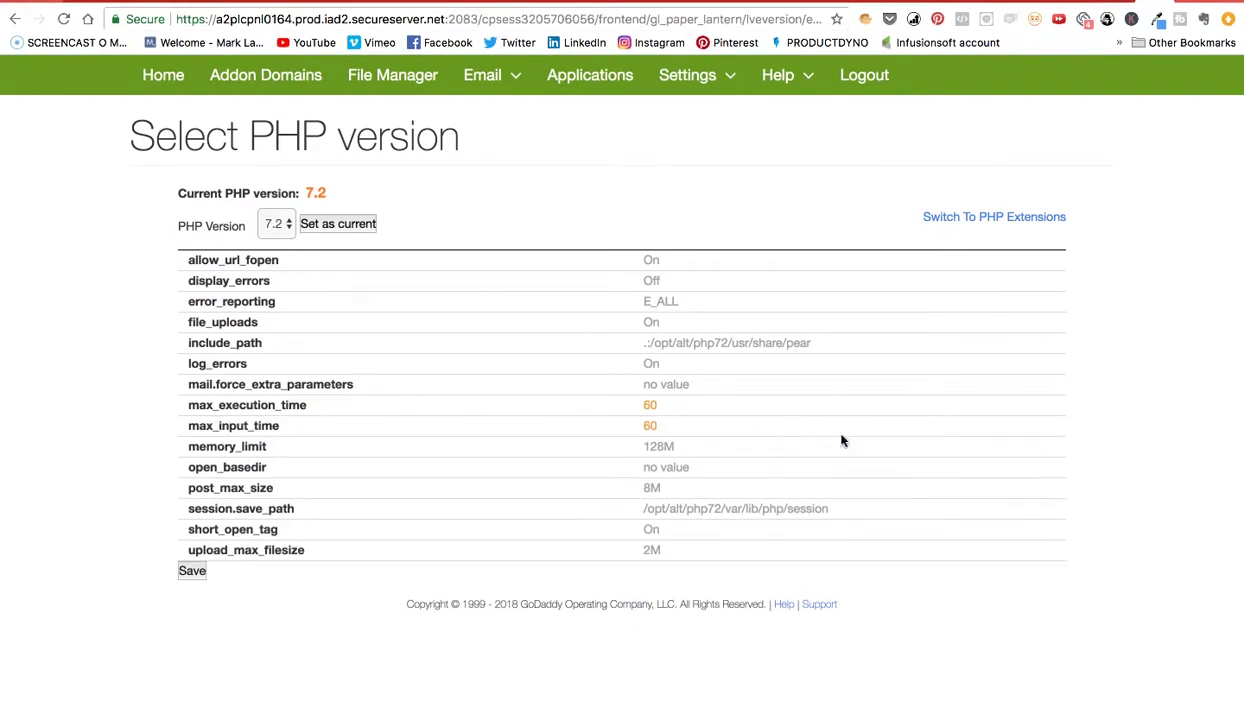
{"action": "left_click", "coordinate": [196, 572]}
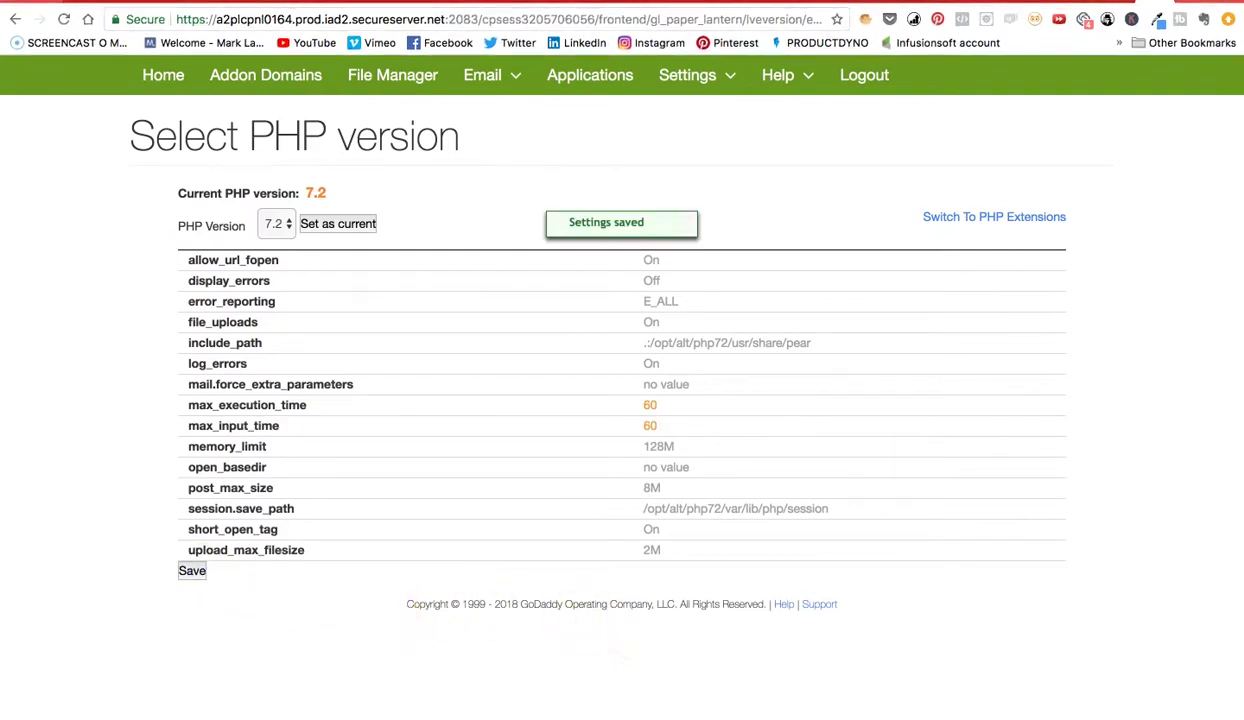
Read the email's next required value and return to the cPanel PHP options
{"action": "left_click", "coordinate": [642, 688]}
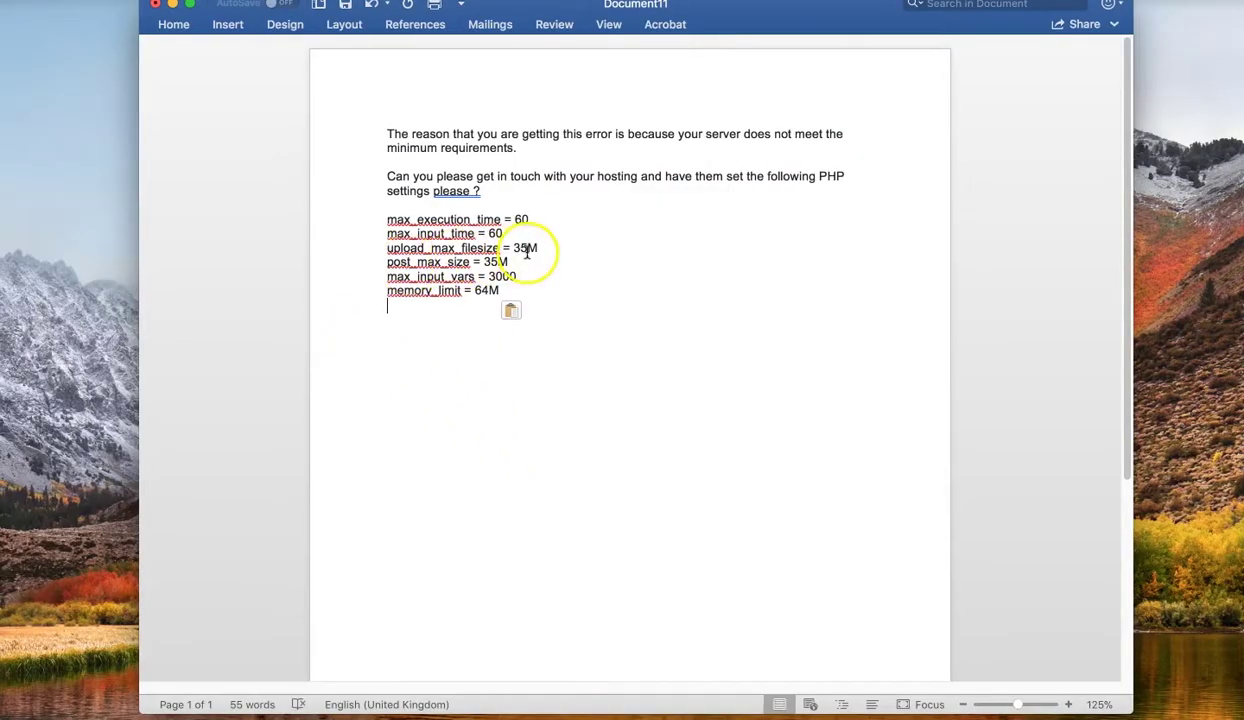
{"action": "mouse_move", "coordinate": [462, 708]}
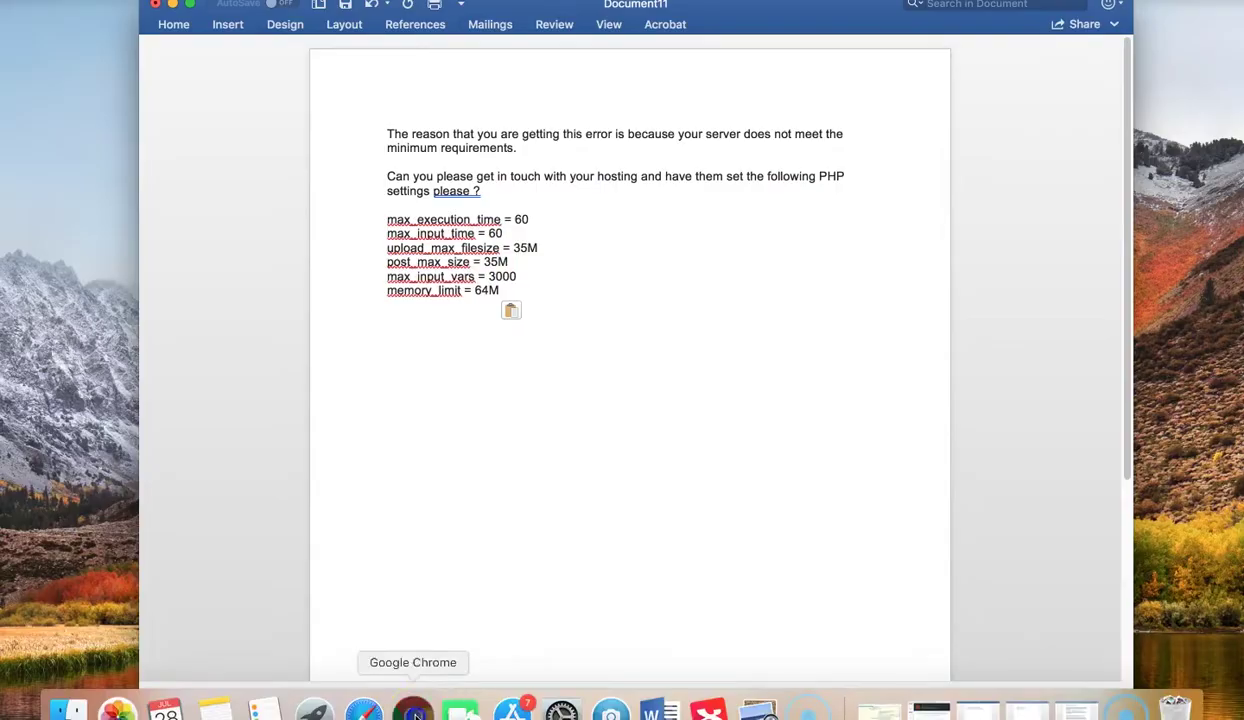
{"action": "left_click", "coordinate": [412, 710]}
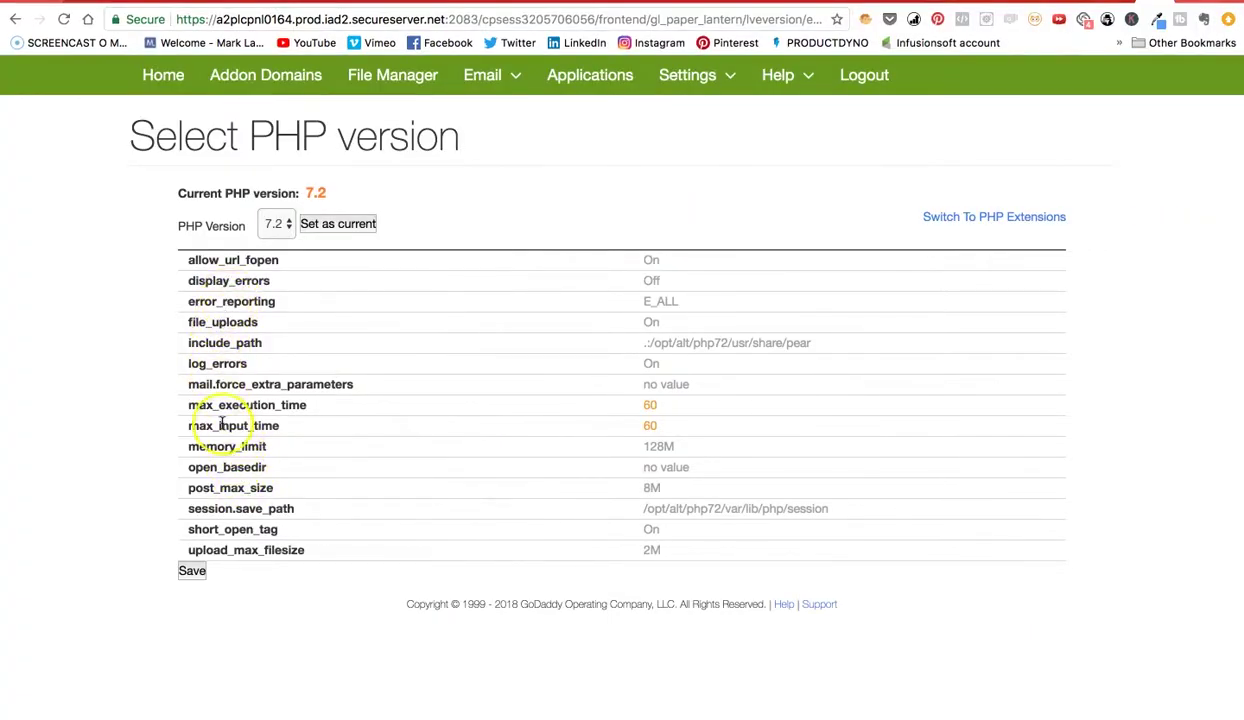
Set upload_max_filesize to 64M, correcting an initial 32M pick, then apply and save
{"action": "left_click", "coordinate": [653, 557]}
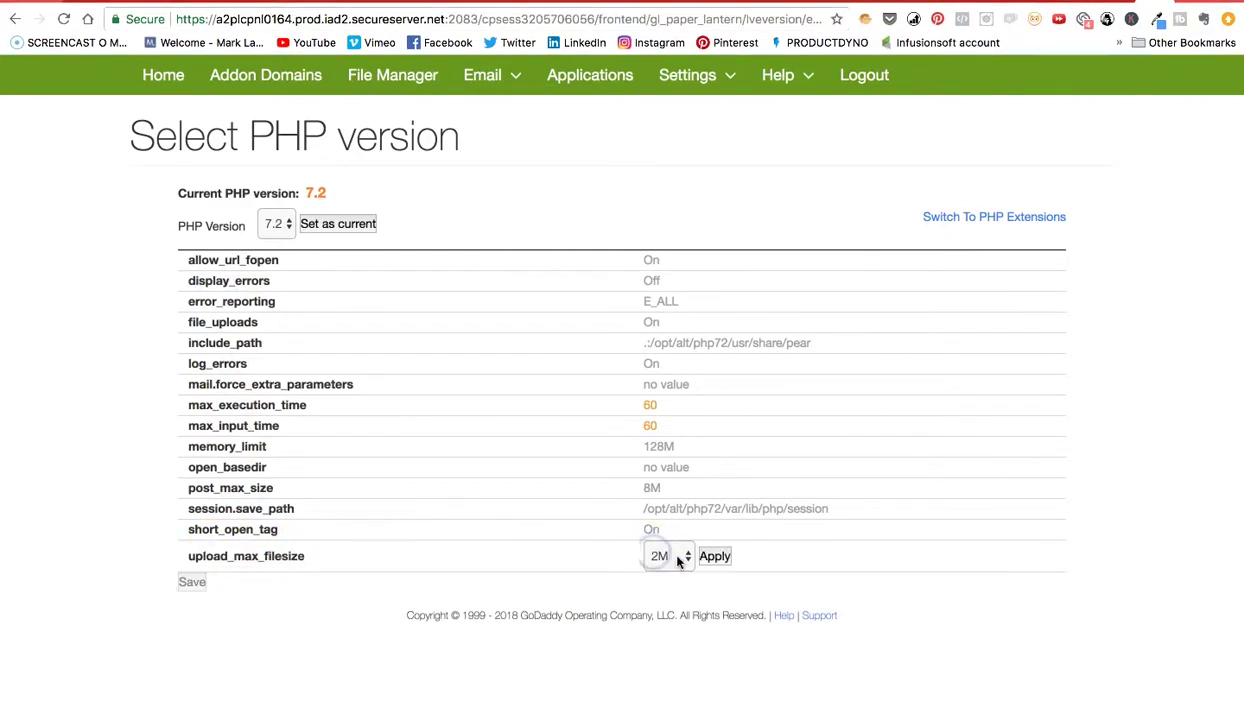
{"action": "left_click", "coordinate": [664, 558]}
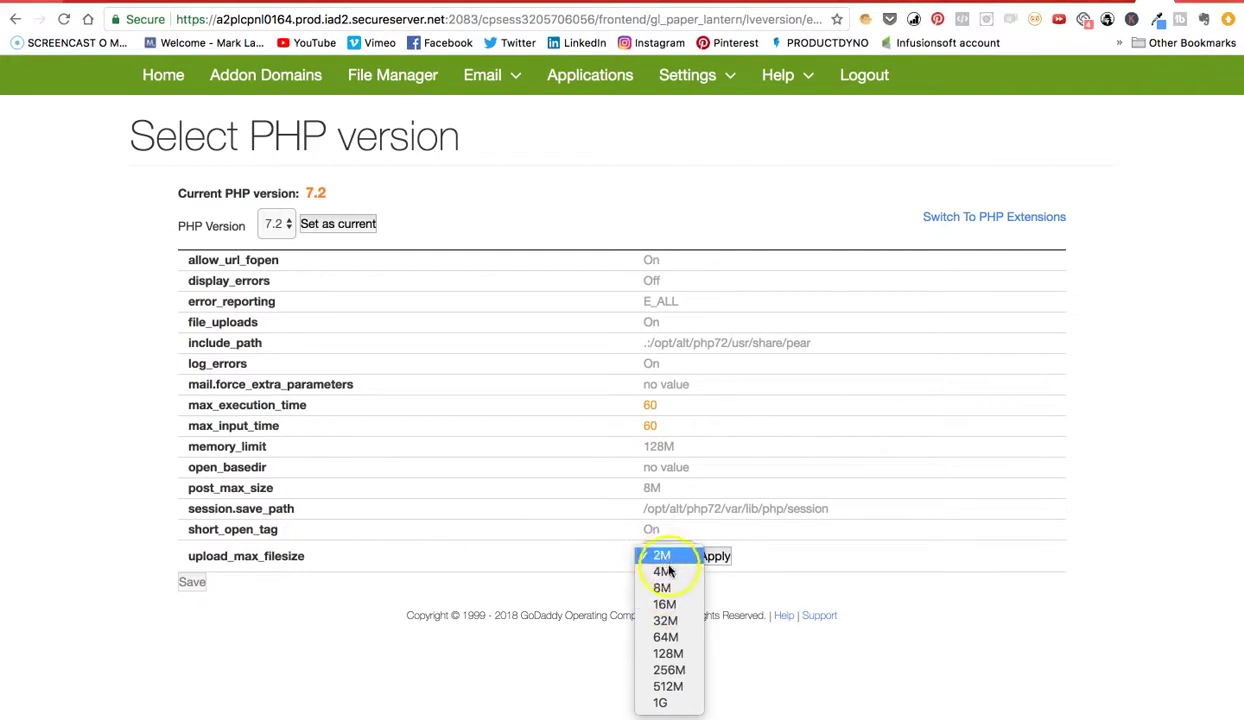
{"action": "left_click", "coordinate": [667, 621]}
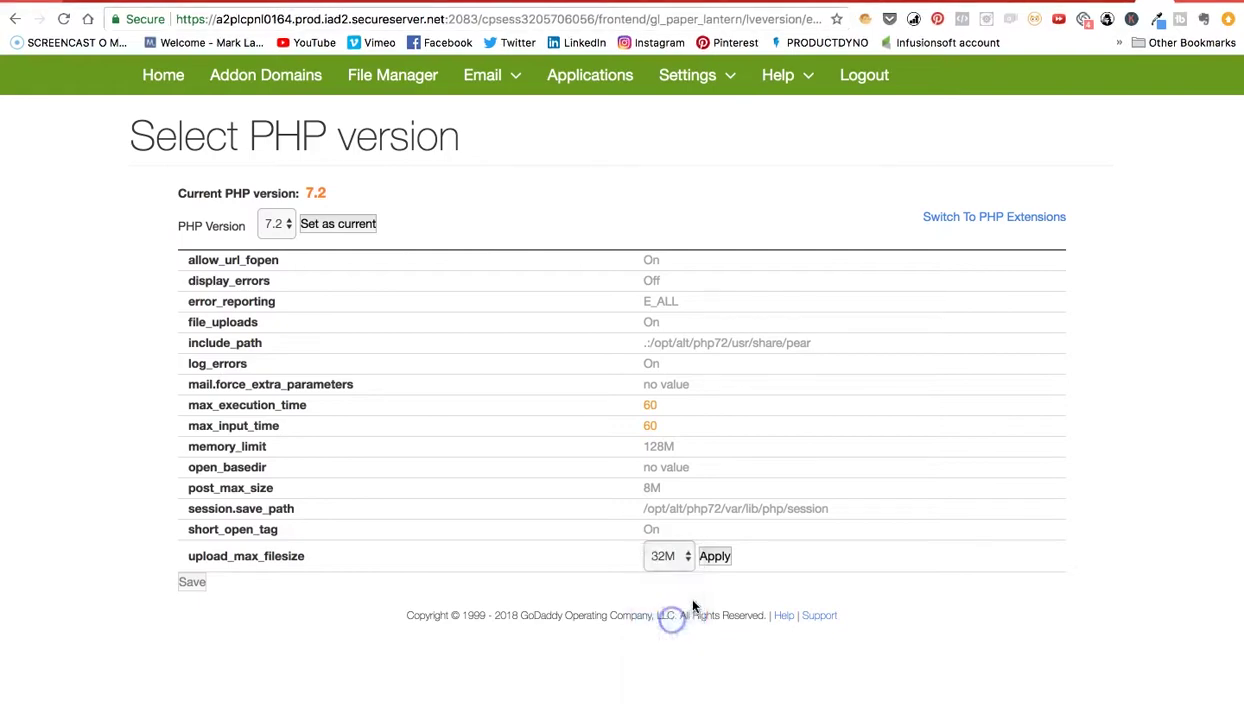
{"action": "left_click", "coordinate": [659, 708]}
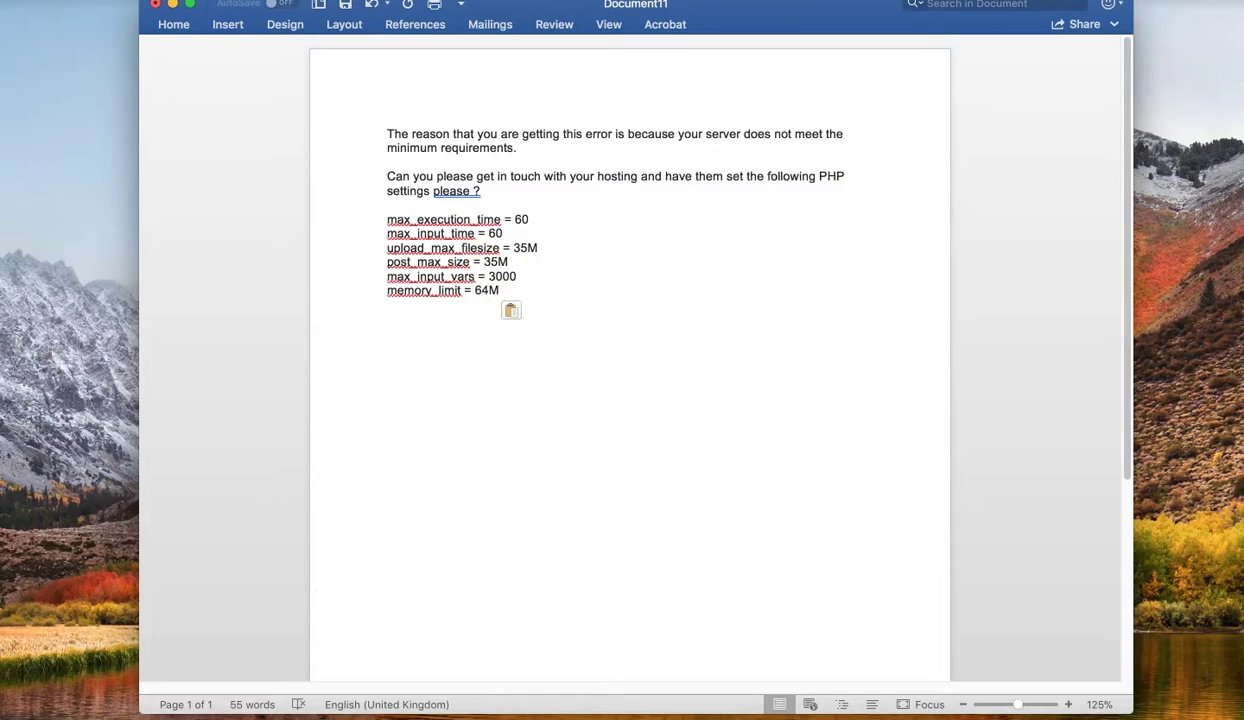
{"action": "left_click", "coordinate": [411, 705]}
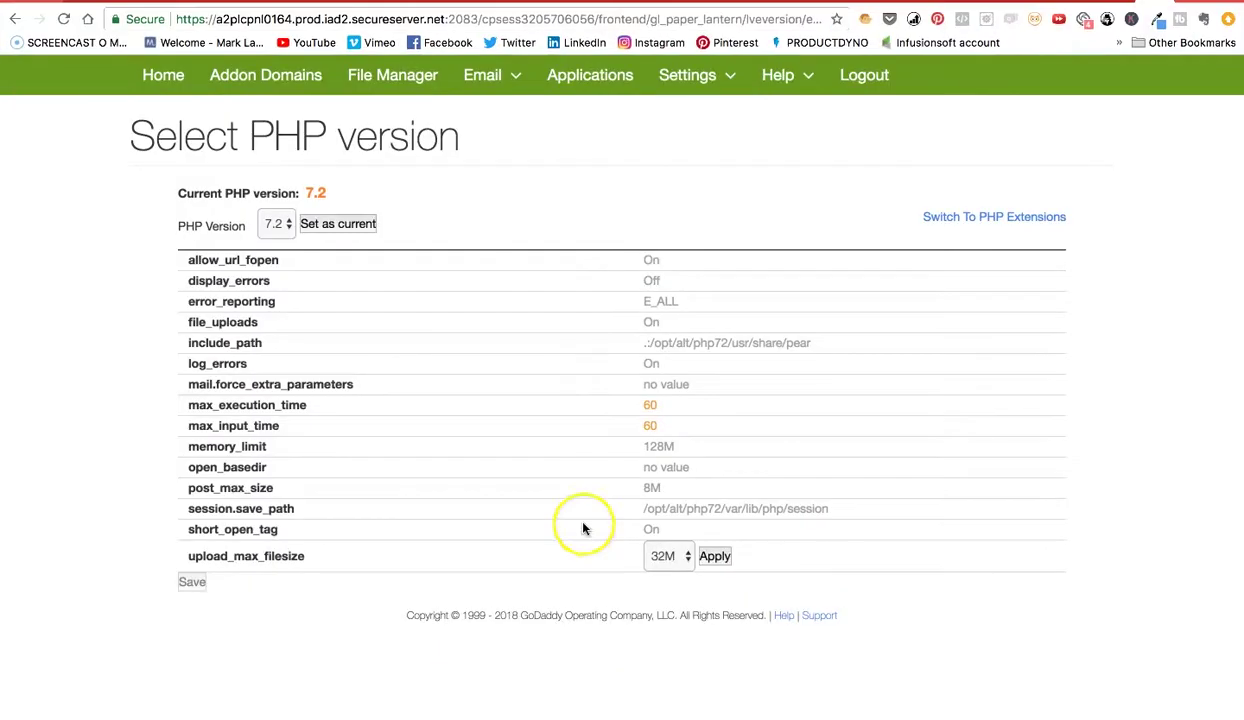
{"action": "left_click", "coordinate": [664, 556]}
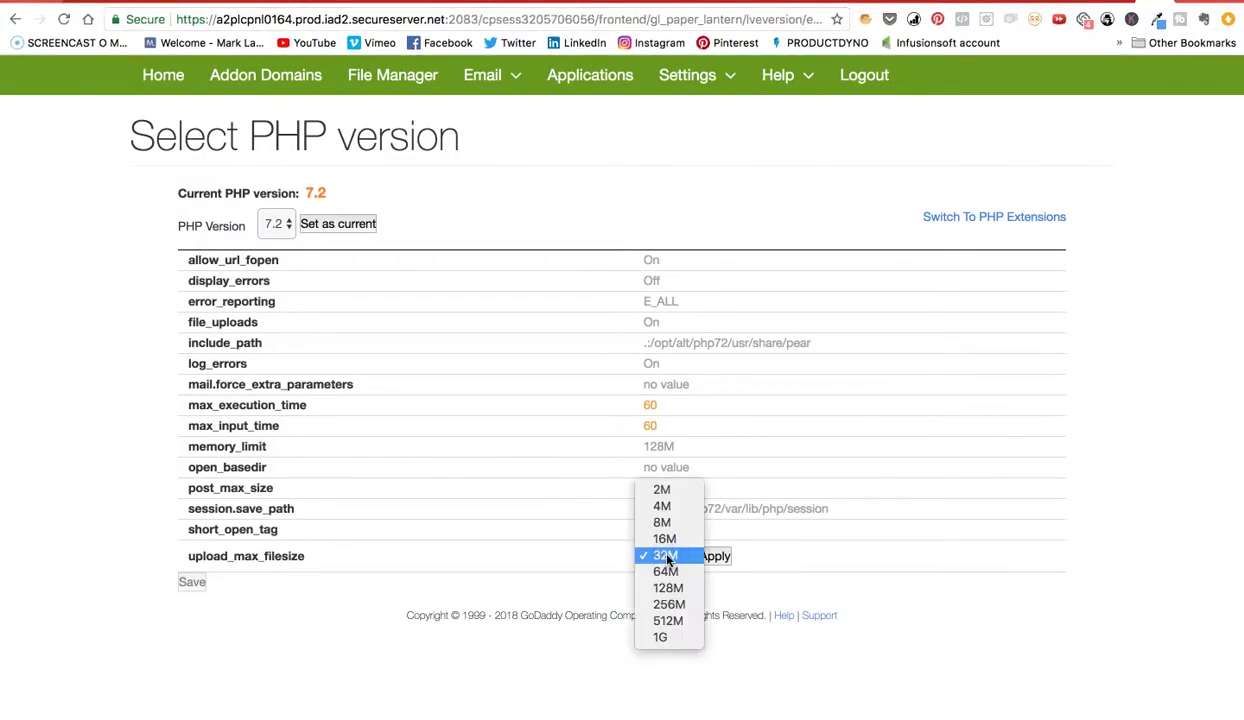
{"action": "left_click", "coordinate": [668, 573]}
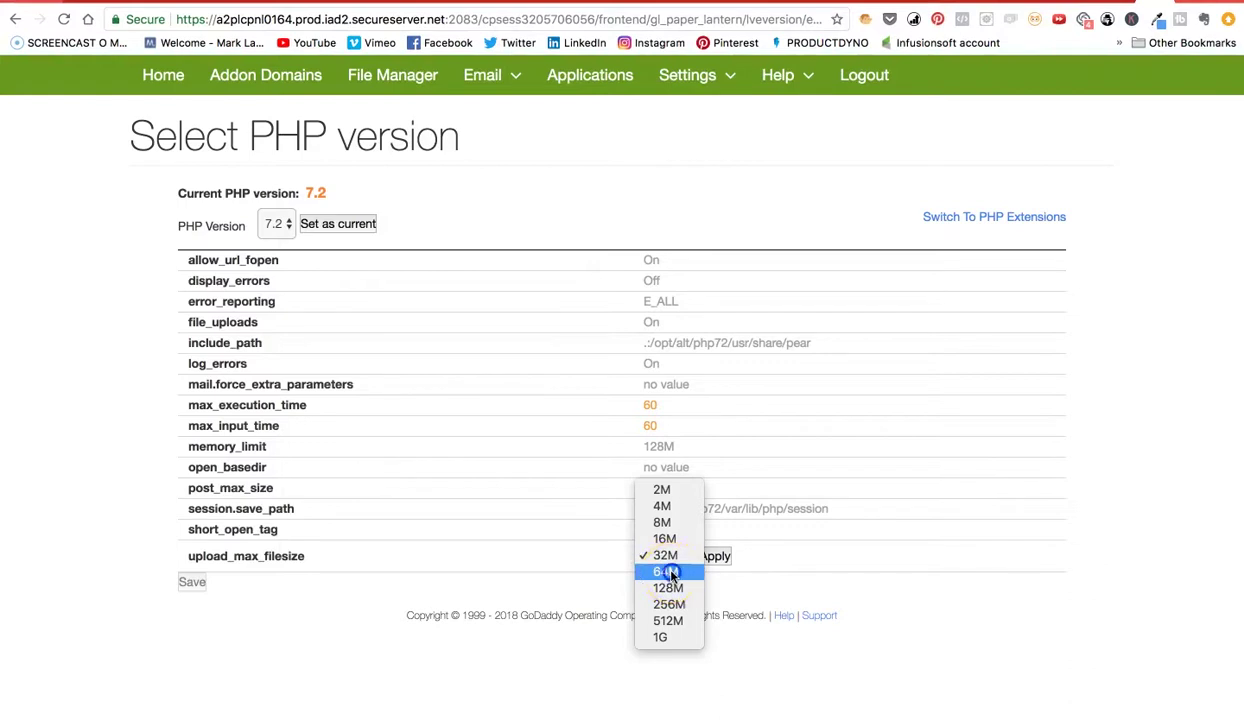
{"action": "left_click", "coordinate": [716, 558]}
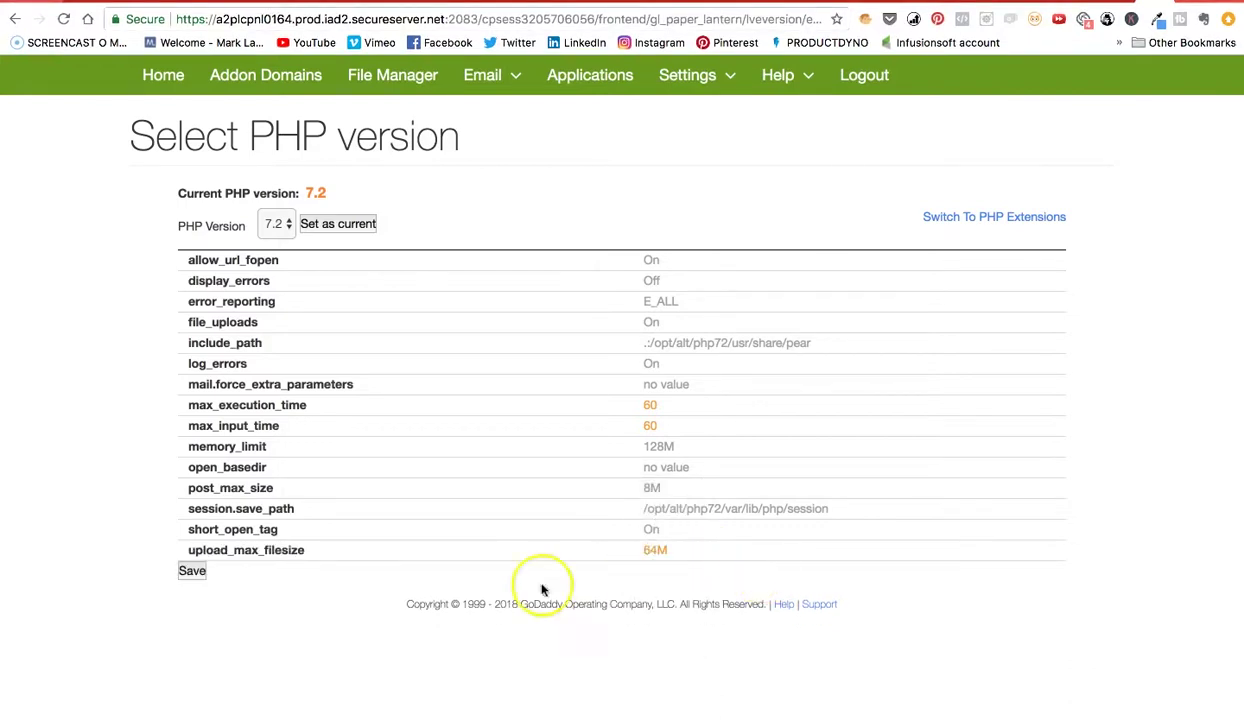
{"action": "left_click", "coordinate": [192, 571]}
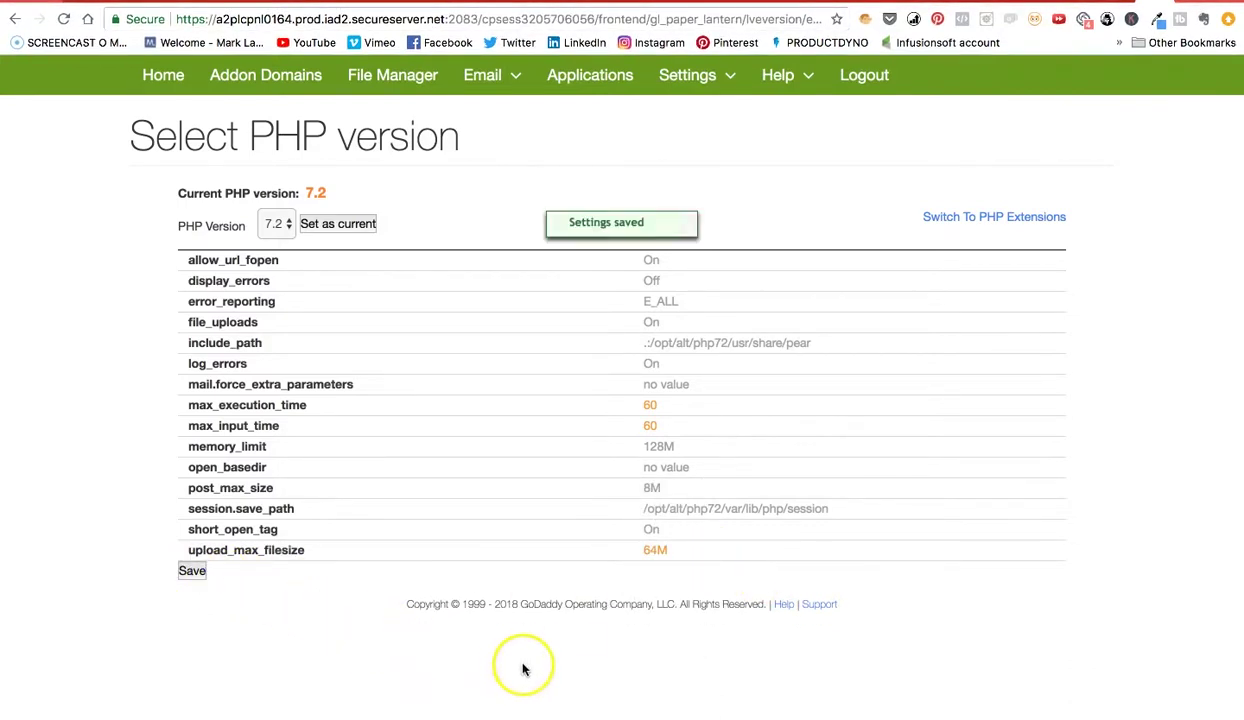
After checking the email, set post_max_size from 8M to 64M, apply and save
{"action": "mouse_move", "coordinate": [512, 712]}
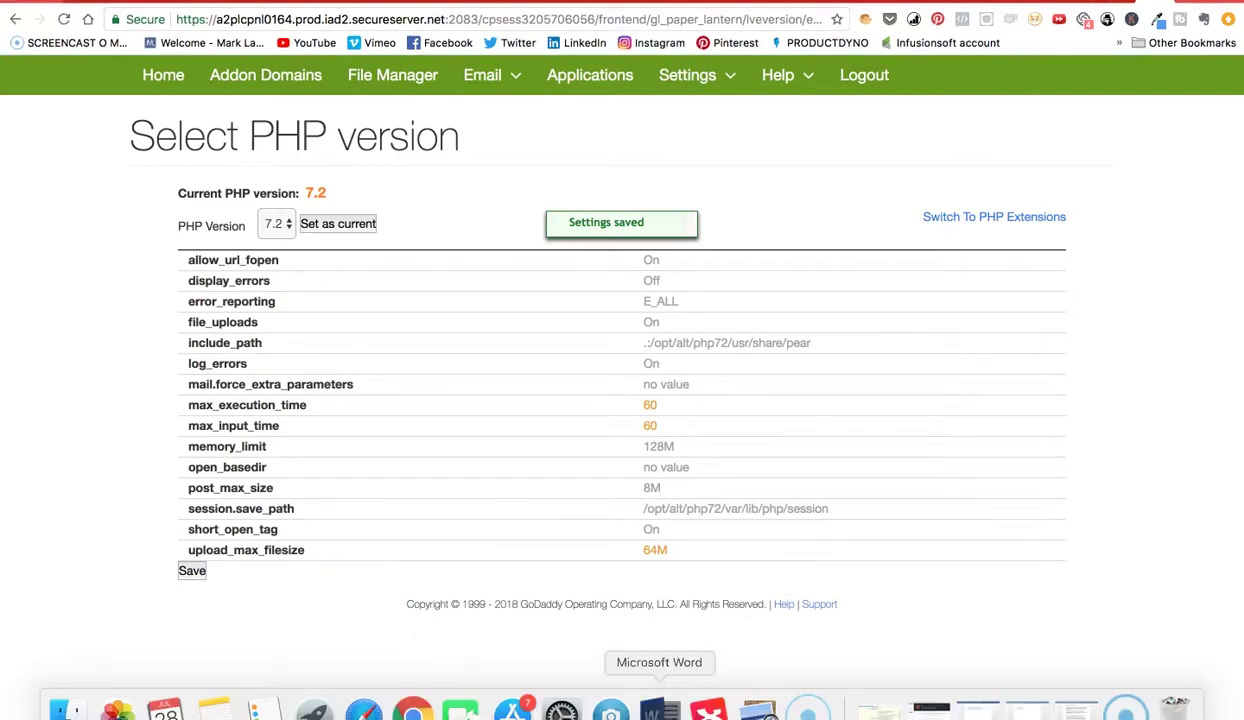
{"action": "left_click", "coordinate": [659, 712]}
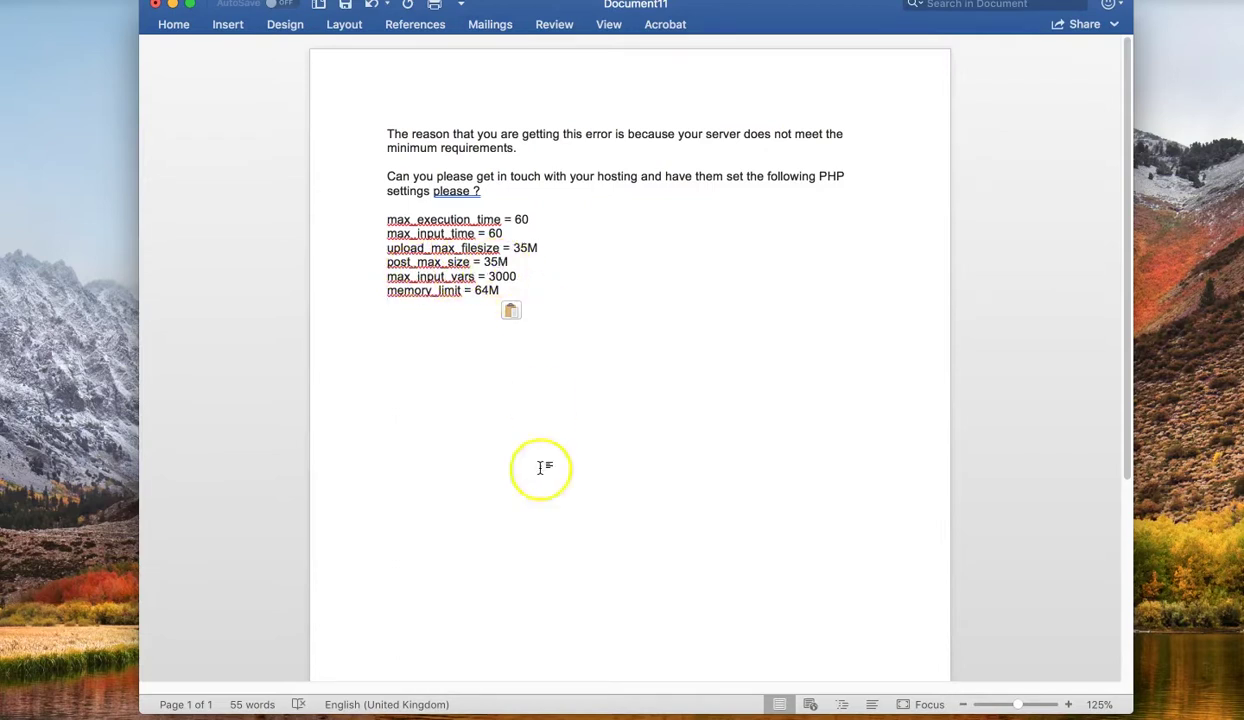
{"action": "mouse_move", "coordinate": [512, 712]}
{"action": "left_click", "coordinate": [413, 712]}
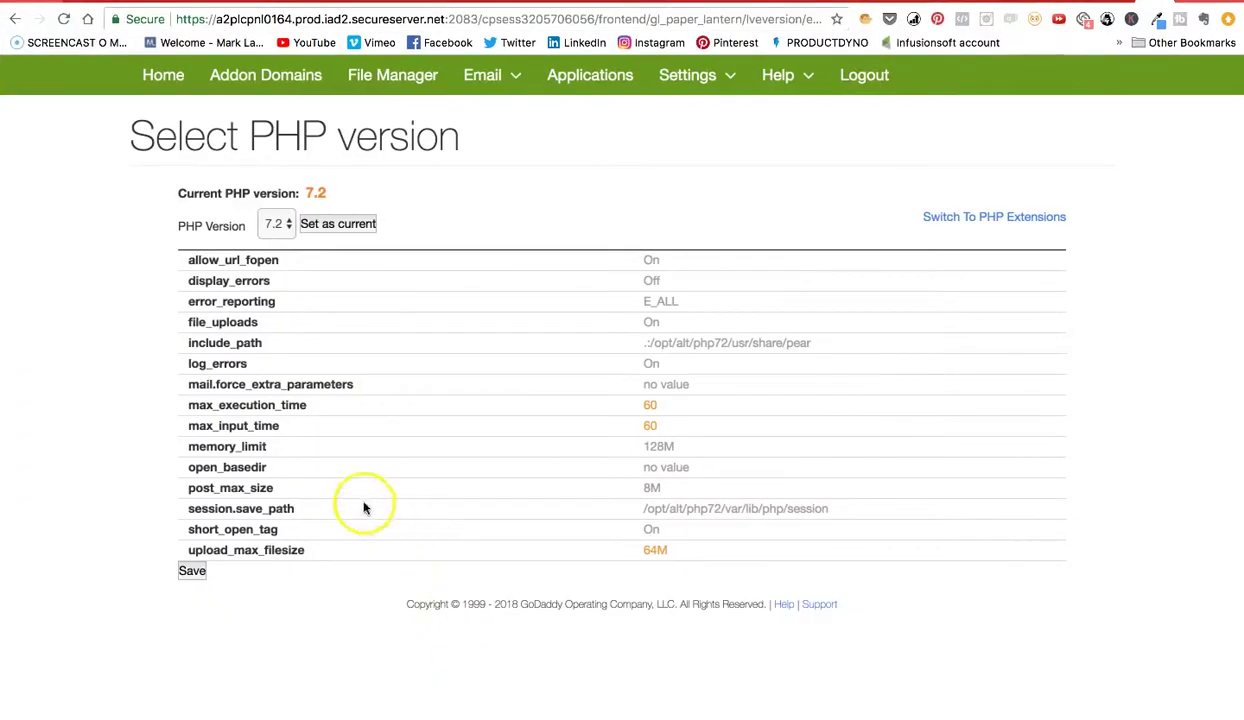
{"action": "left_click", "coordinate": [651, 488]}
{"action": "left_click", "coordinate": [664, 494]}
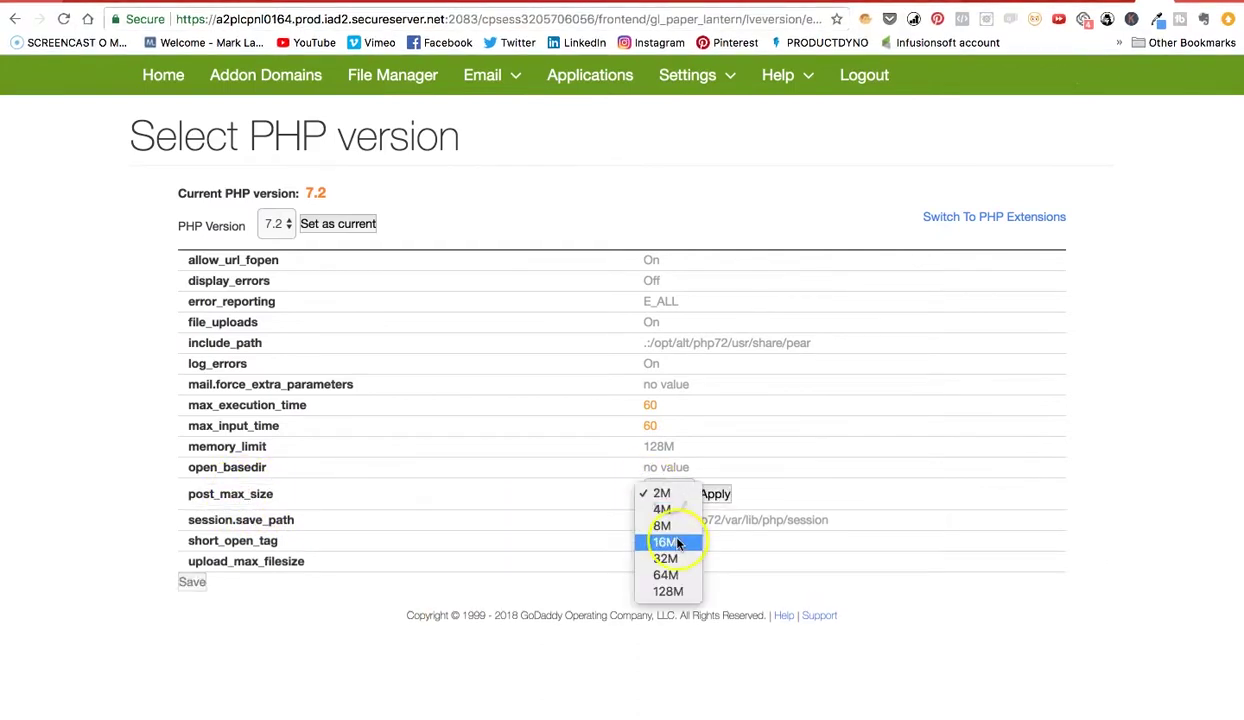
{"action": "left_click", "coordinate": [668, 575]}
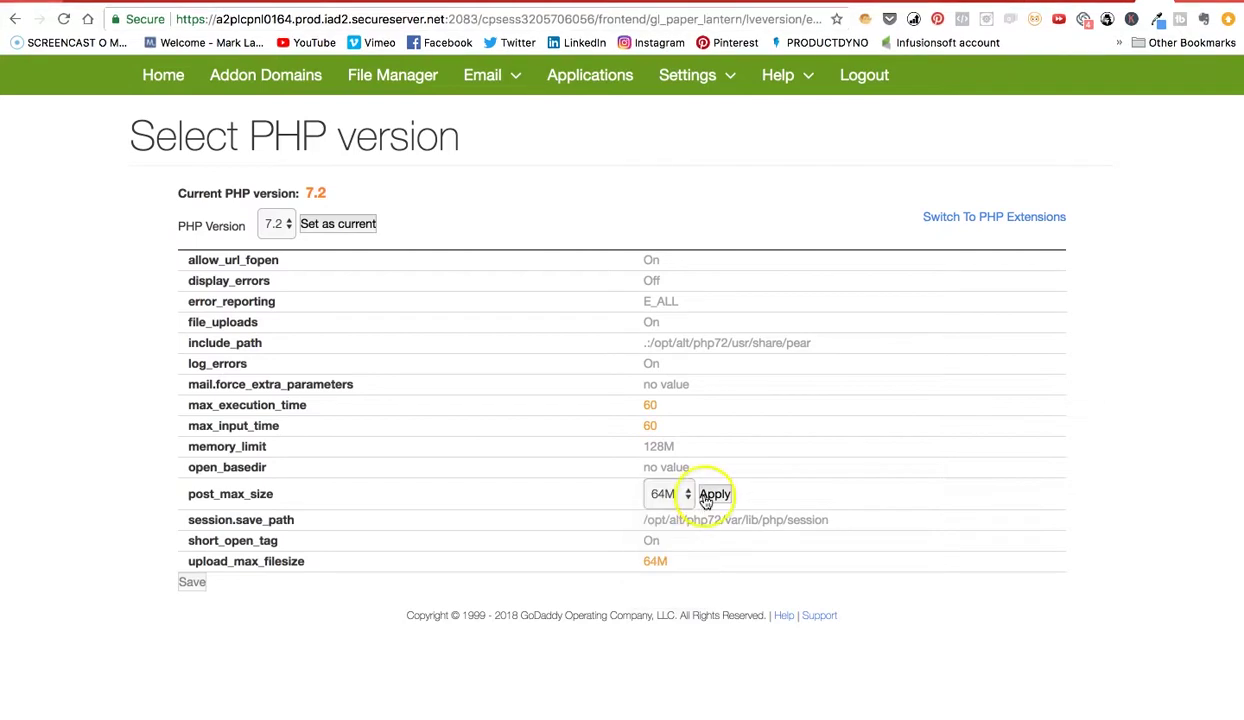
{"action": "left_click", "coordinate": [715, 494]}
{"action": "left_click", "coordinate": [192, 571]}
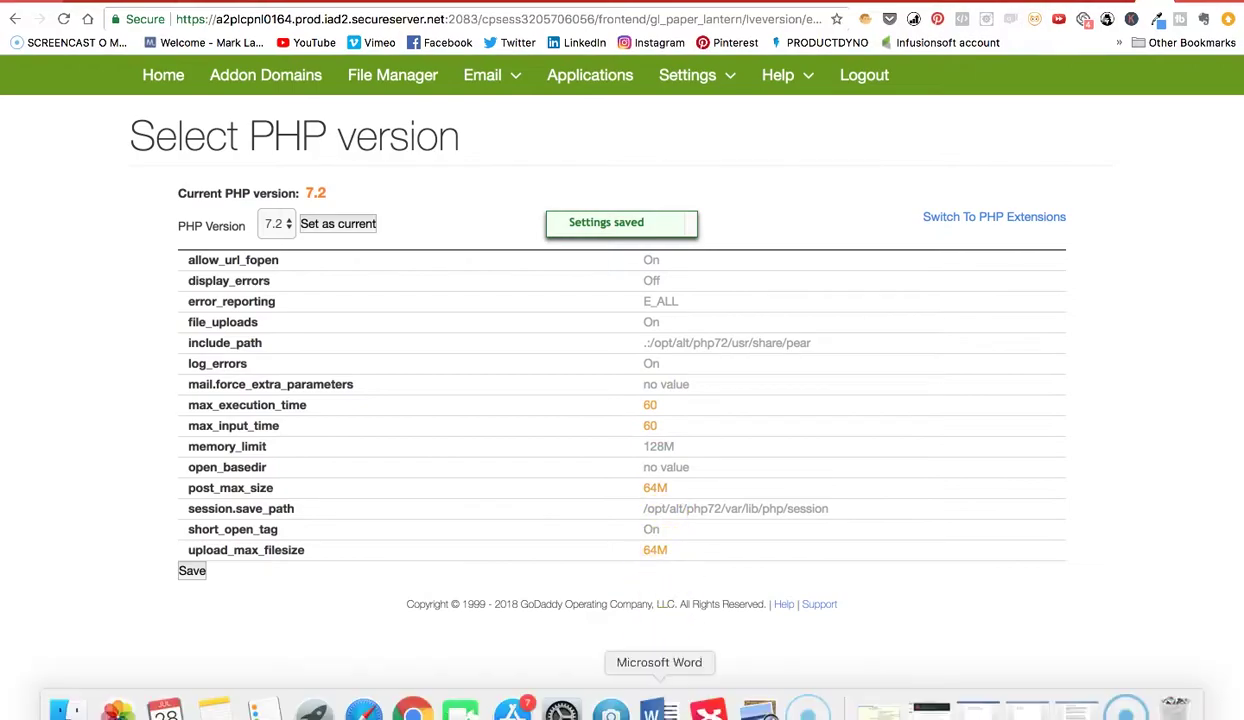
{"action": "left_click", "coordinate": [661, 698]}
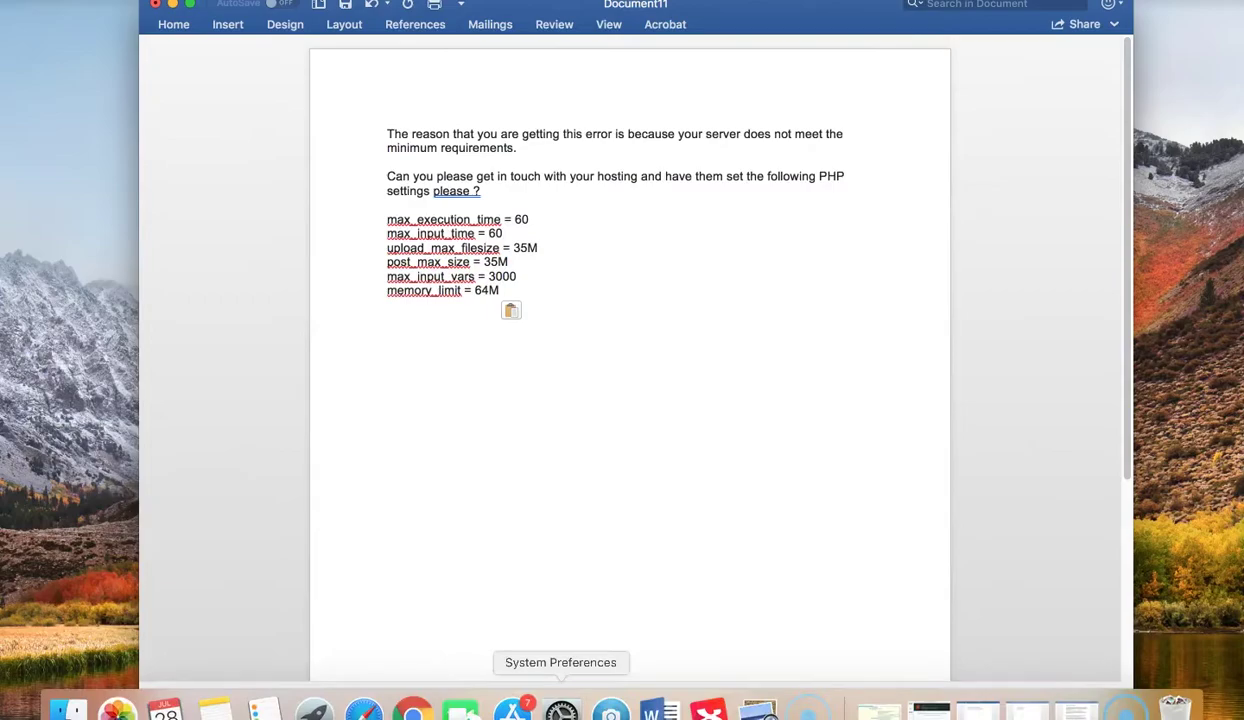
Compare the email's required PHP values with the cPanel settings, ending on the PHP options page
{"action": "left_click", "coordinate": [422, 700]}
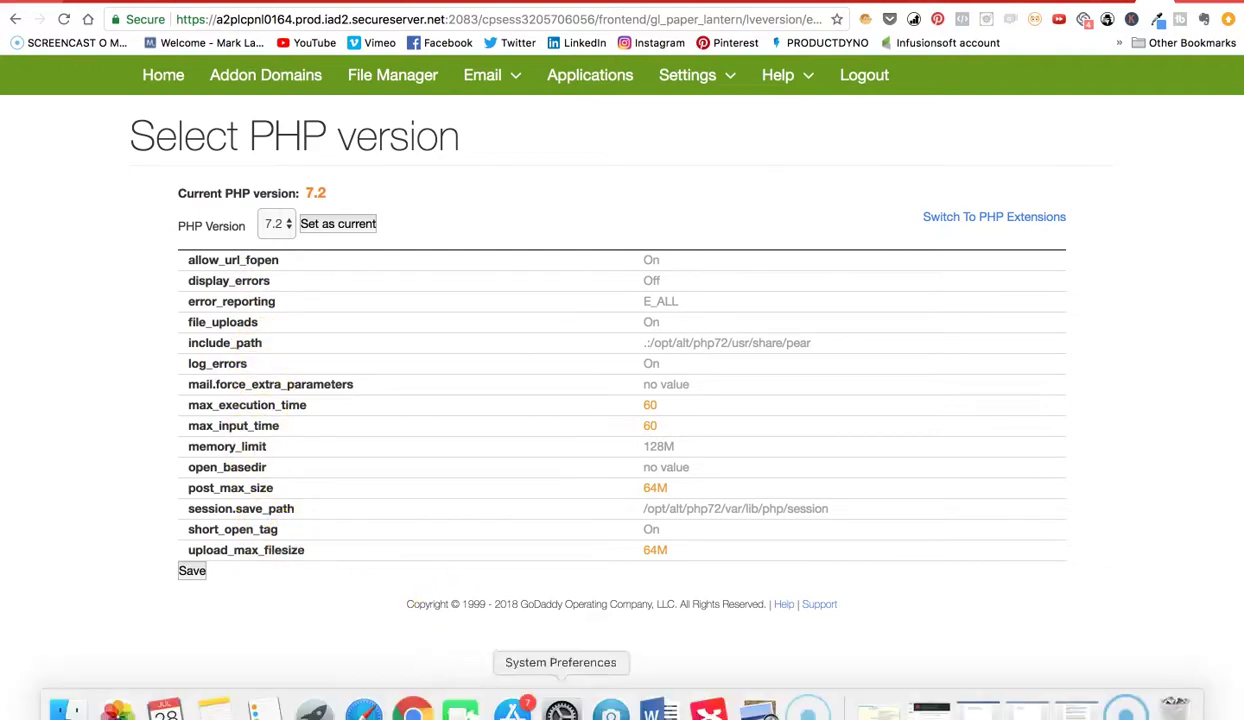
{"action": "left_click", "coordinate": [643, 690]}
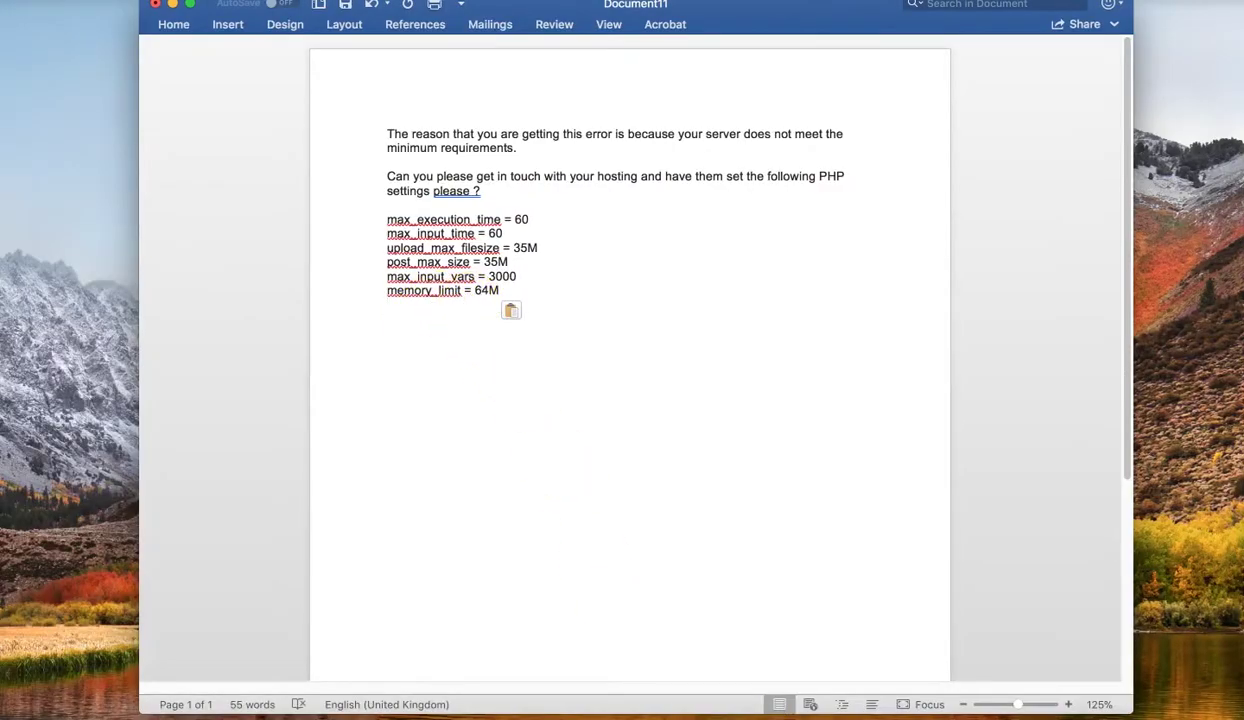
{"action": "left_click", "coordinate": [405, 703]}
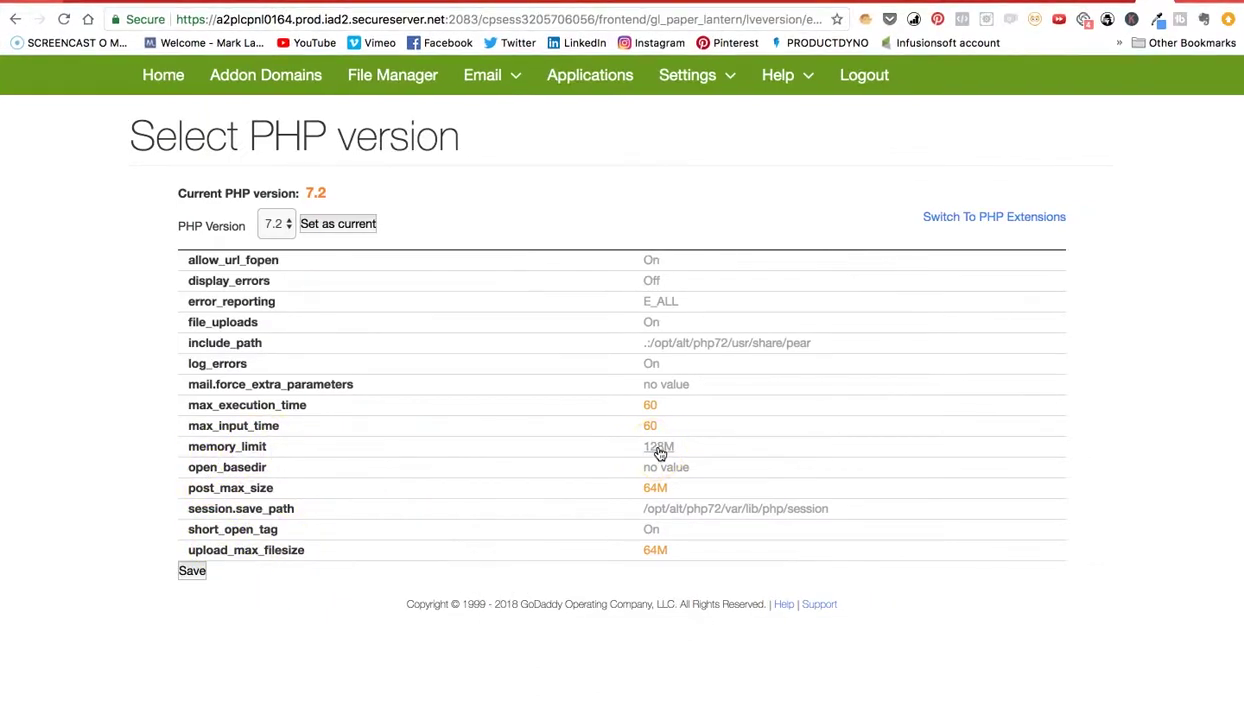
Leave memory_limit at 128M, since it already exceeds 64M, and save the settings again
{"action": "mouse_move", "coordinate": [670, 454]}
{"action": "left_click", "coordinate": [192, 570]}
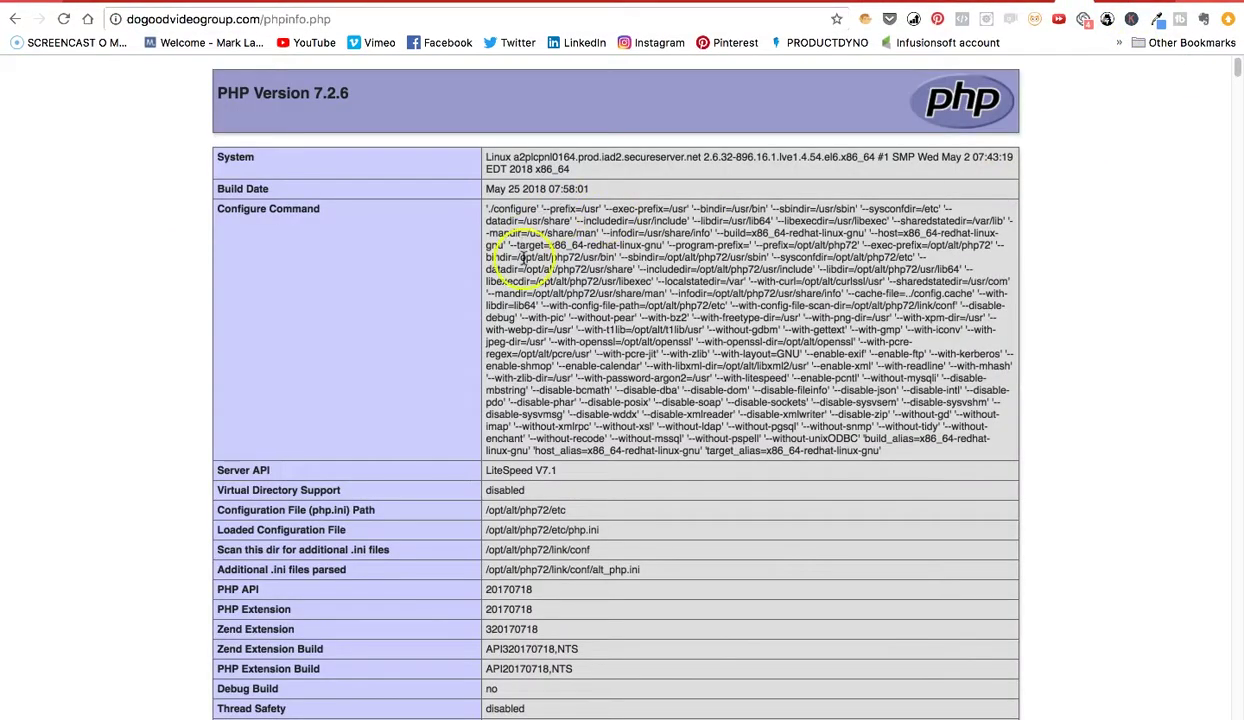
Scroll through the phpinfo.php configuration tables for PHP 7.2.6 and back to the top
{"action": "scroll", "coordinate": [514, 444], "scroll_direction": "down", "scroll_amount": 10}
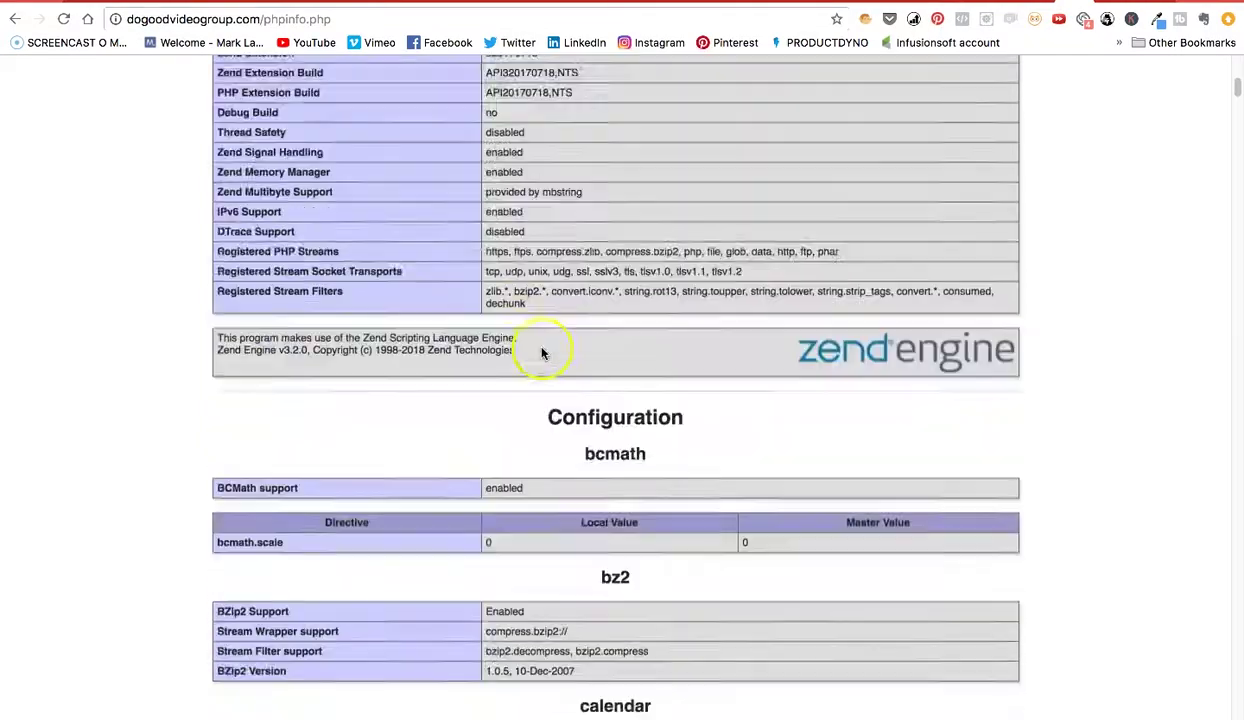
{"action": "scroll", "coordinate": [547, 353], "scroll_direction": "up", "scroll_amount": 10}
{"action": "scroll", "coordinate": [547, 353], "scroll_direction": "down", "scroll_amount": 20}
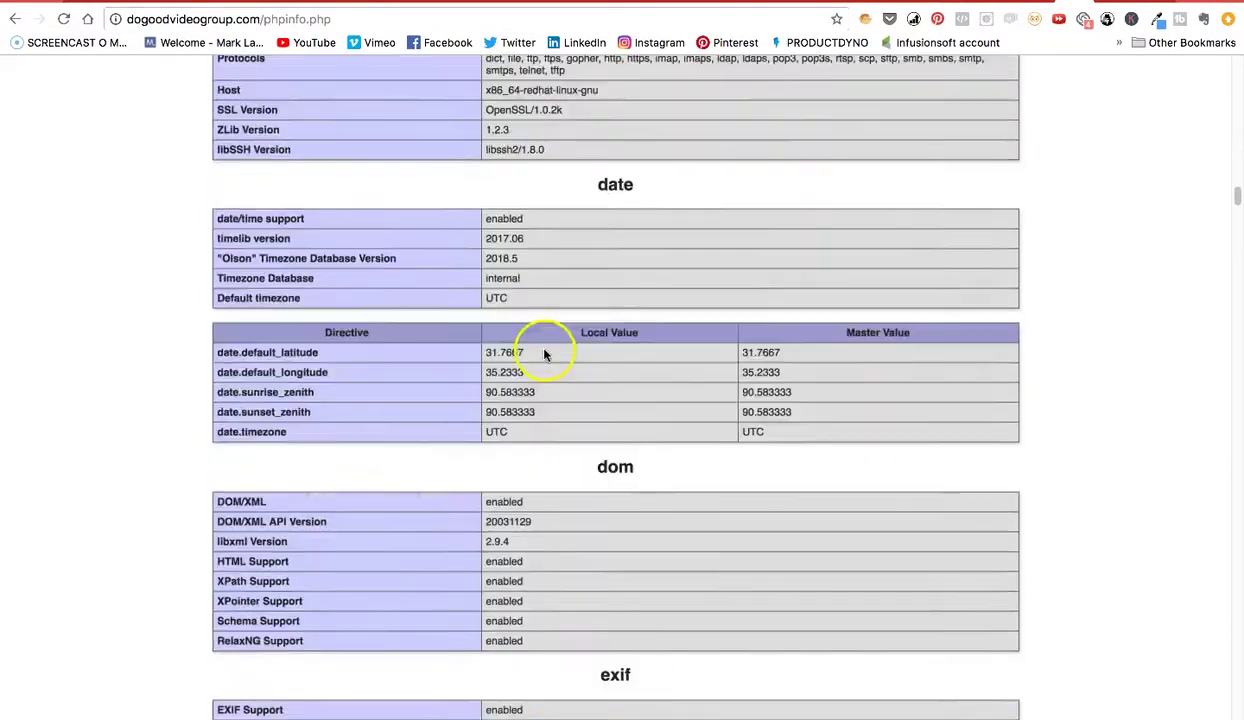
{"action": "scroll", "coordinate": [547, 353], "scroll_direction": "up", "scroll_amount": 20}
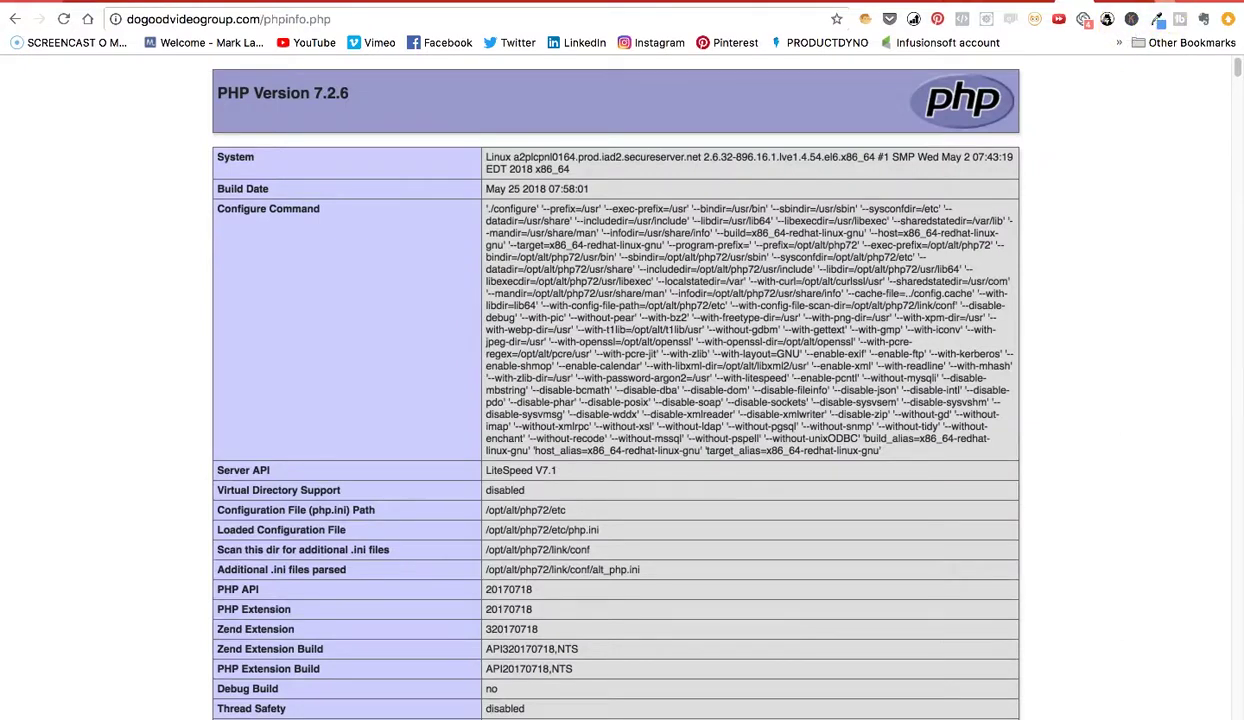
Switch back to the cPanel Select PHP version tab with Ctrl+Tab
{"action": "key", "text": "ctrl+Tab"}
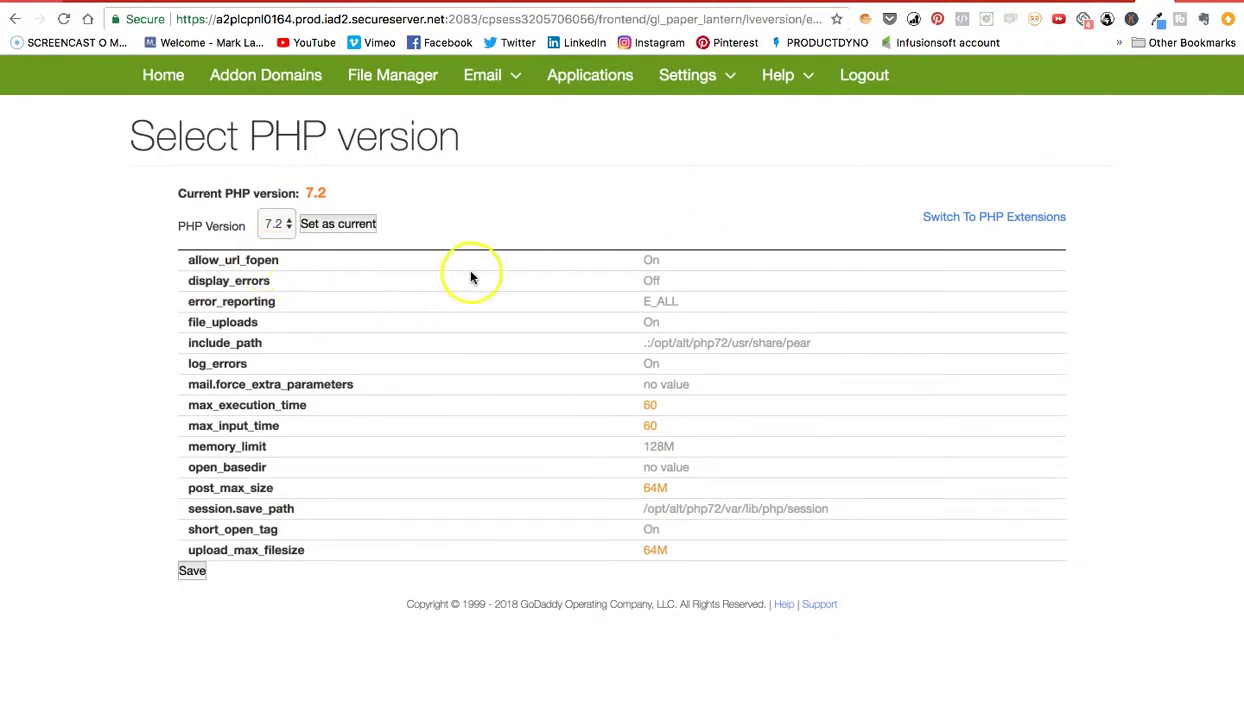